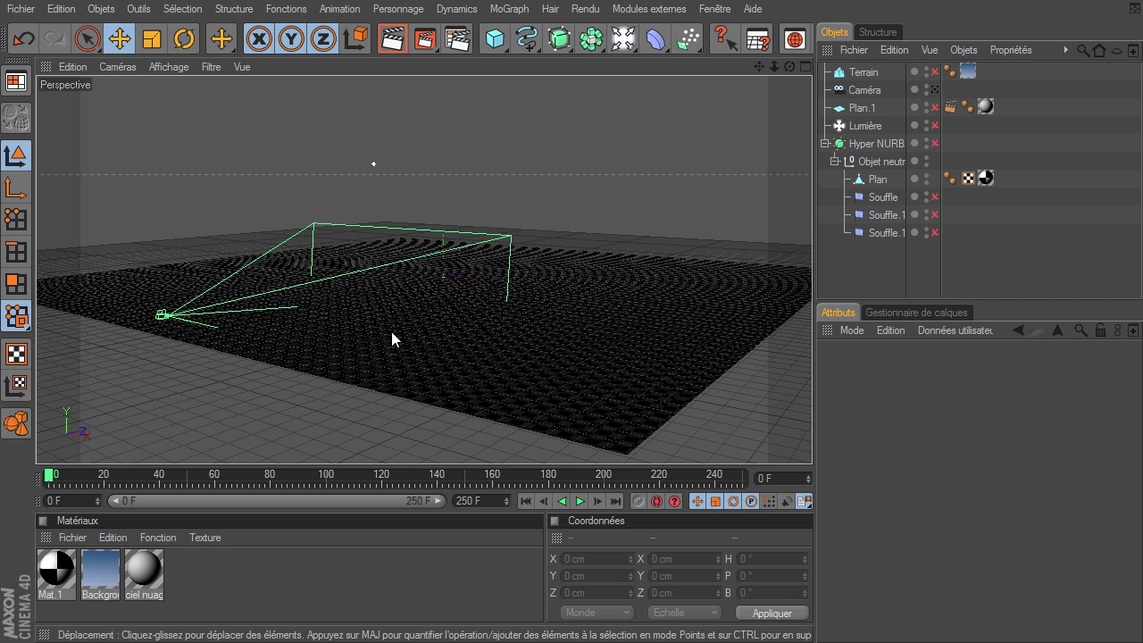
- Orbit the Perspective view around the rippled ocean plane and camera
left_click_drag(790, 67, 812, 442)
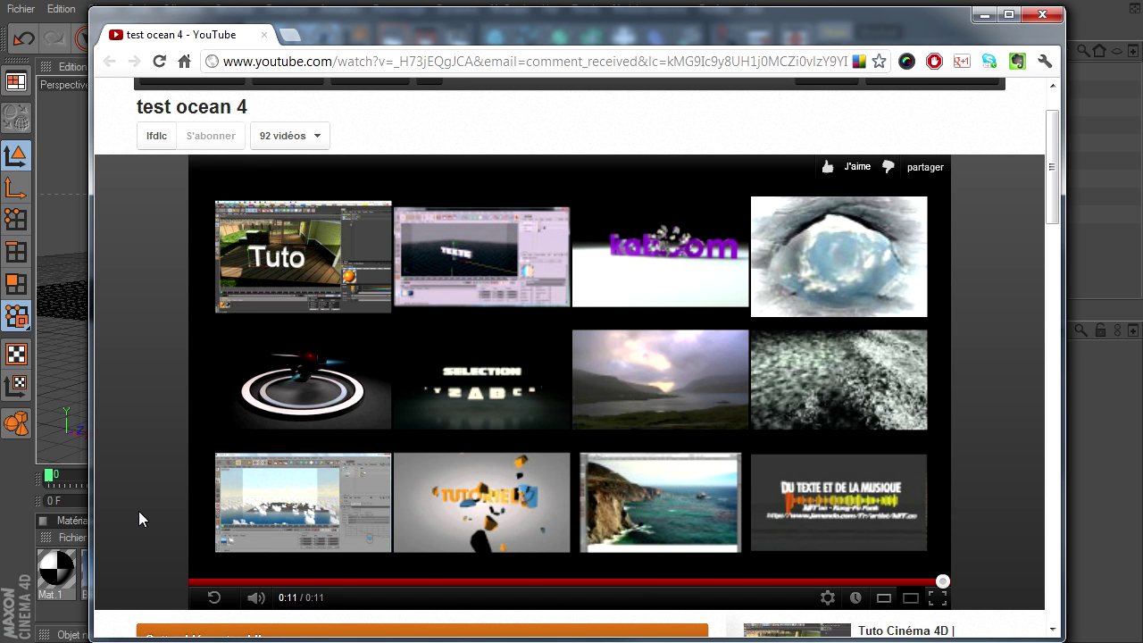
- Replay the test ocean 4 video twice, pause it at 0:07, and move the browser aside
left_click(215, 597)
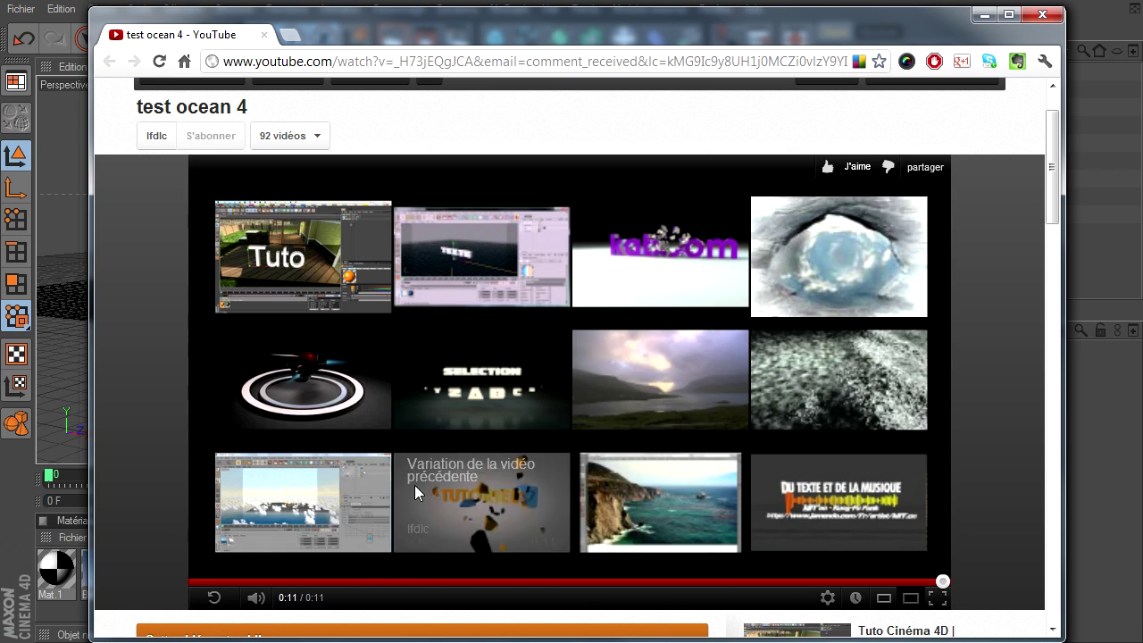
left_click(206, 599)
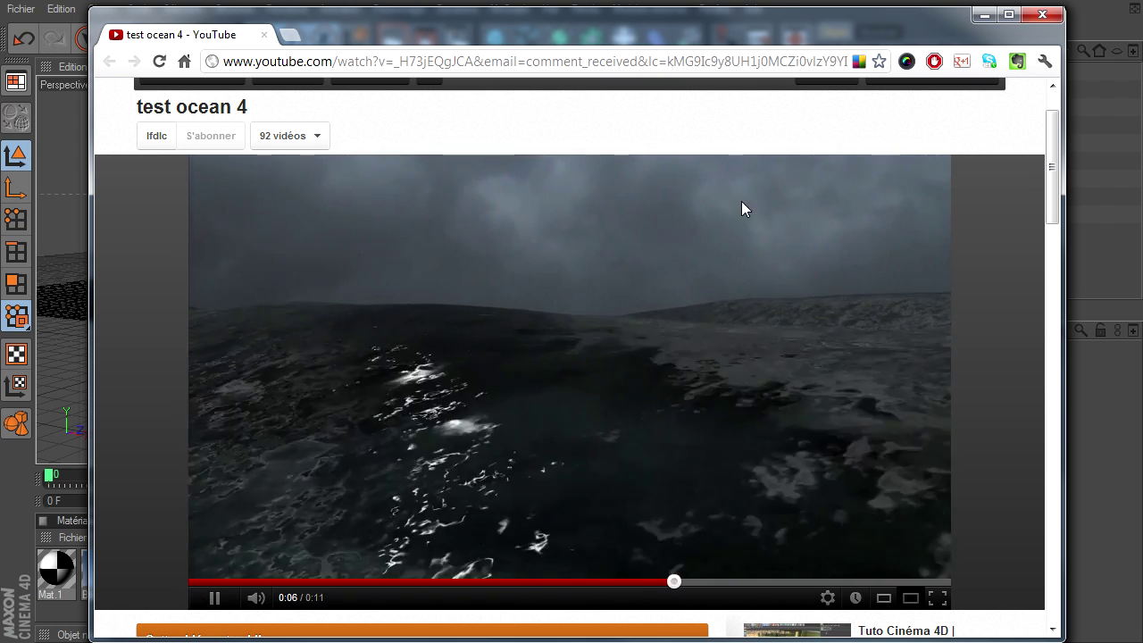
left_click(491, 338)
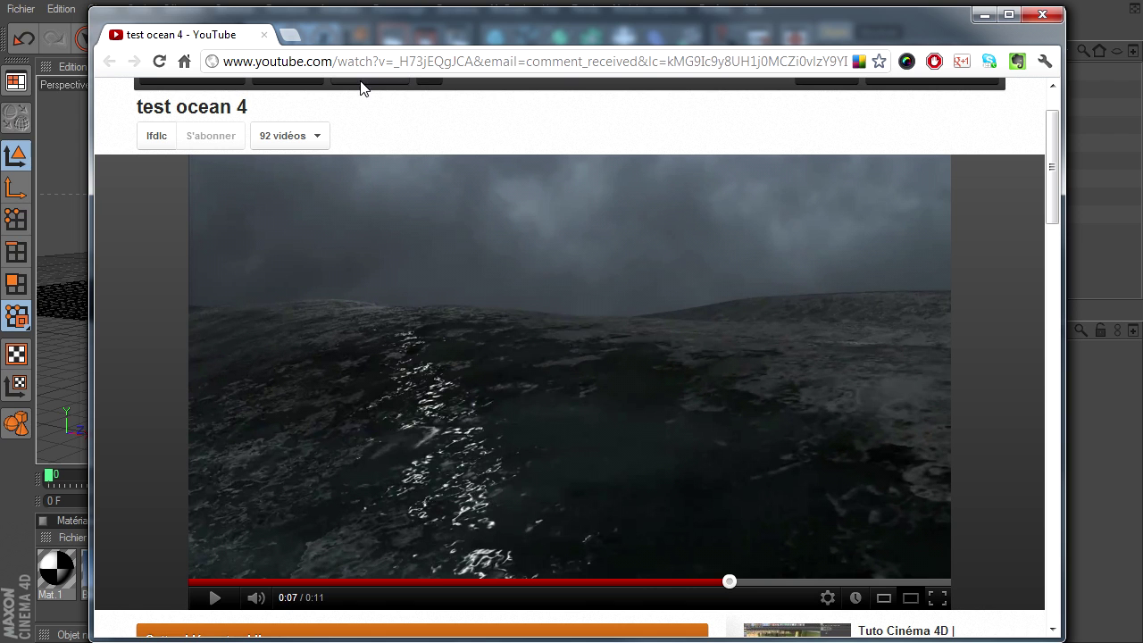
left_click_drag(355, 33, 1142, 98)
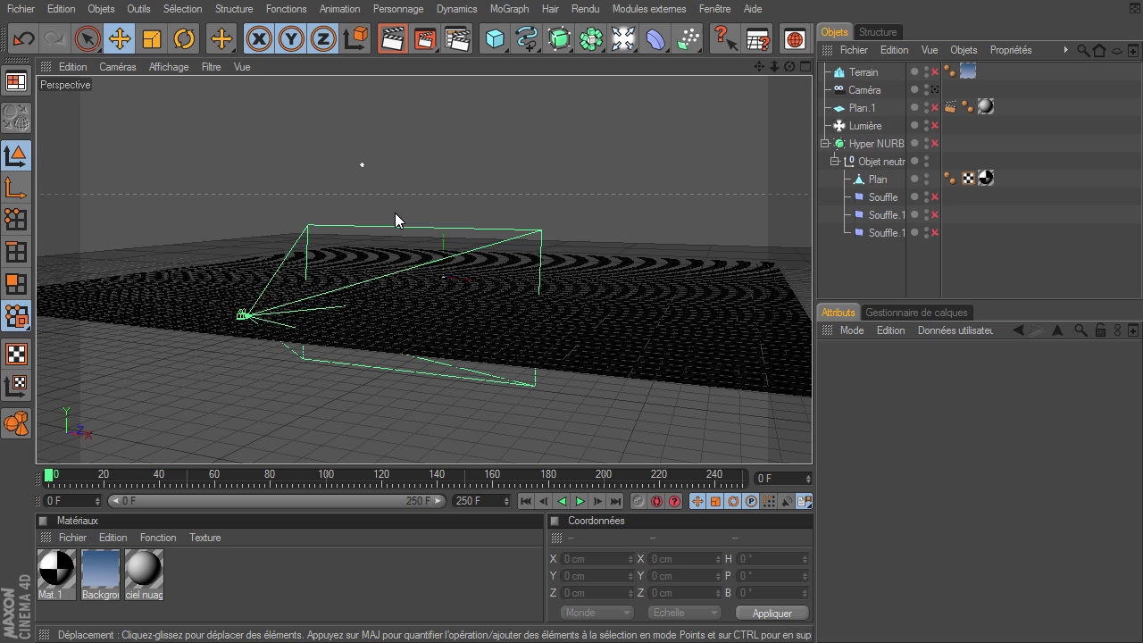
- Show Mat.1's settings, then the ciel nuage material's settings in the Attributes manager
left_click(57, 571)
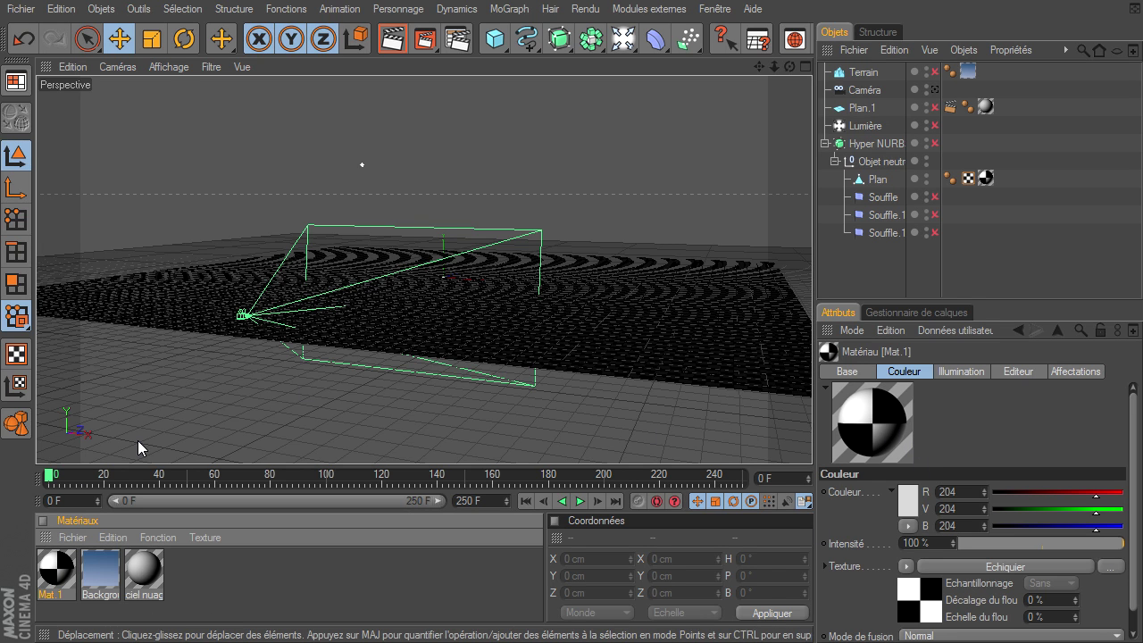
left_click(144, 585)
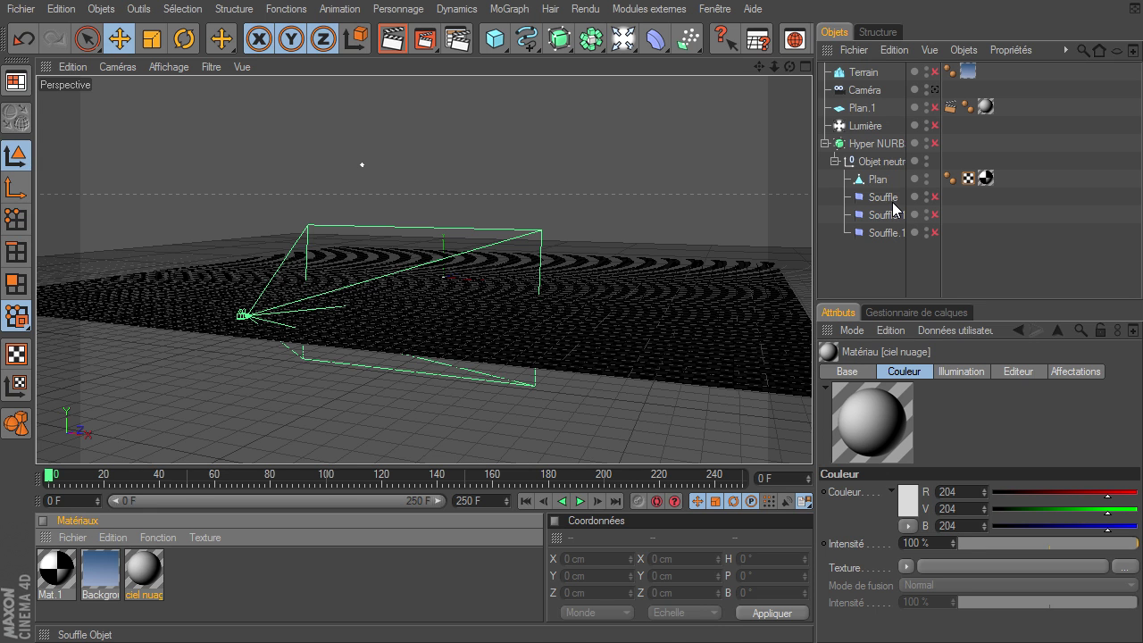
- Zoom out, select Caméra, and orbit around the ocean plane and camera
mouse_move(779, 68)
left_mouse_down()
mouse_move(813, 449)
mouse_move(823, 83)
left_mouse_up()
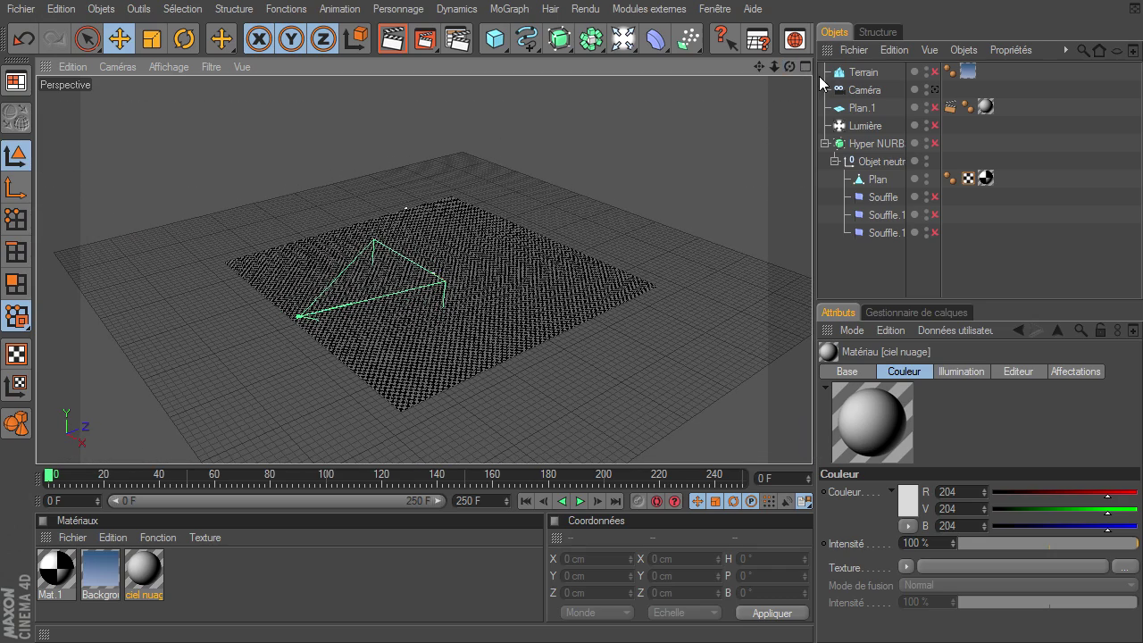
left_click(865, 90)
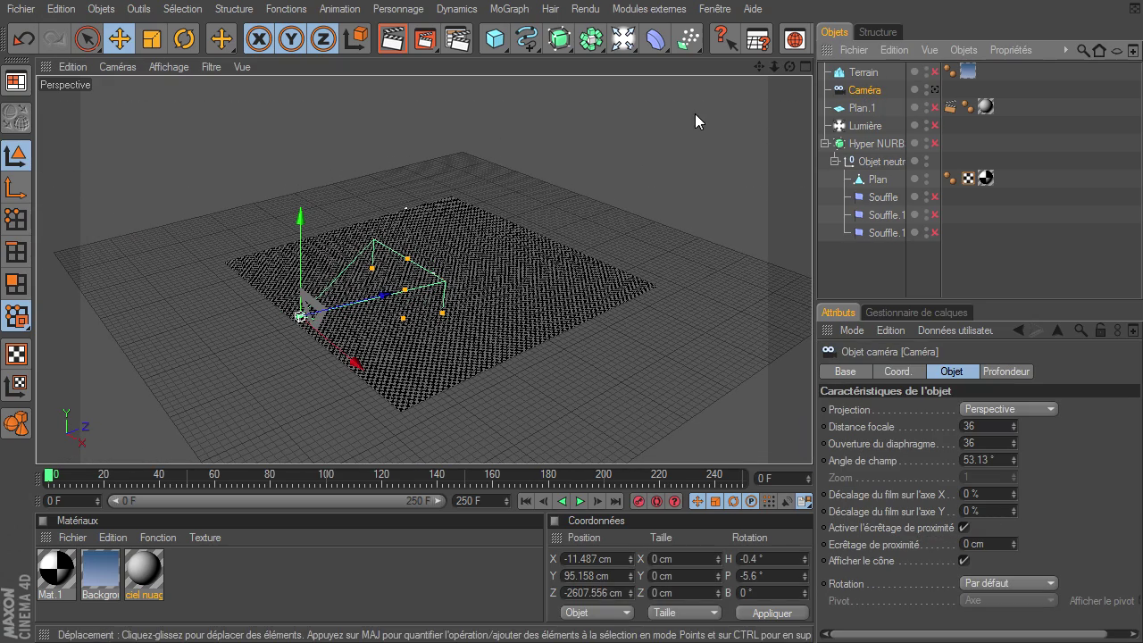
mouse_move(789, 66)
left_mouse_down()
mouse_move(812, 442)
mouse_move(596, 143)
left_mouse_up()
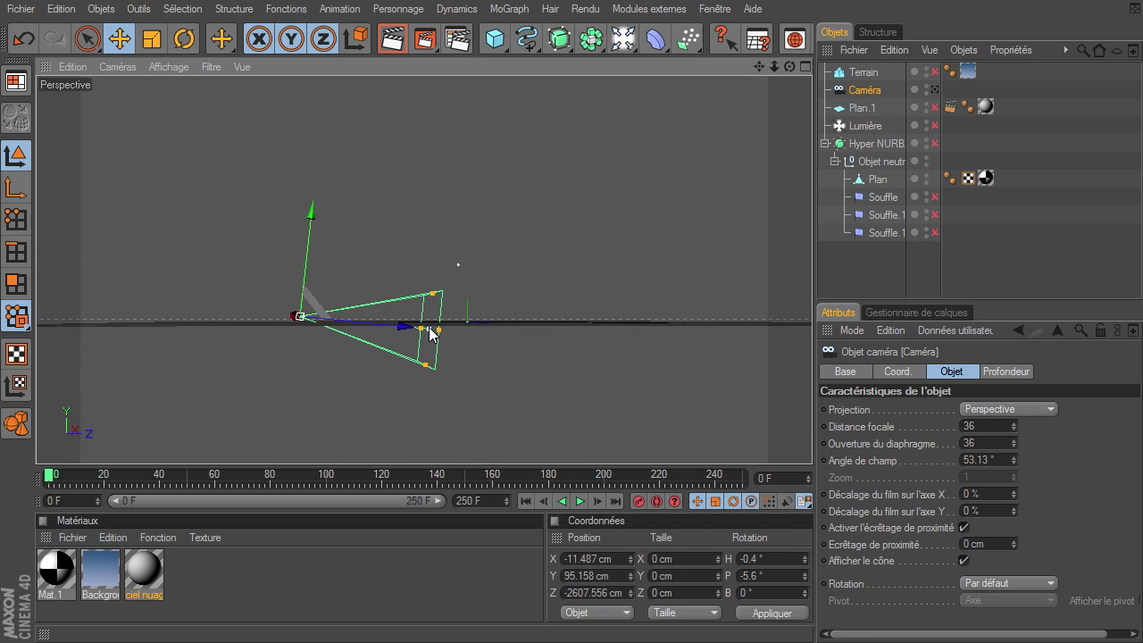
left_click_drag(795, 70, 812, 442)
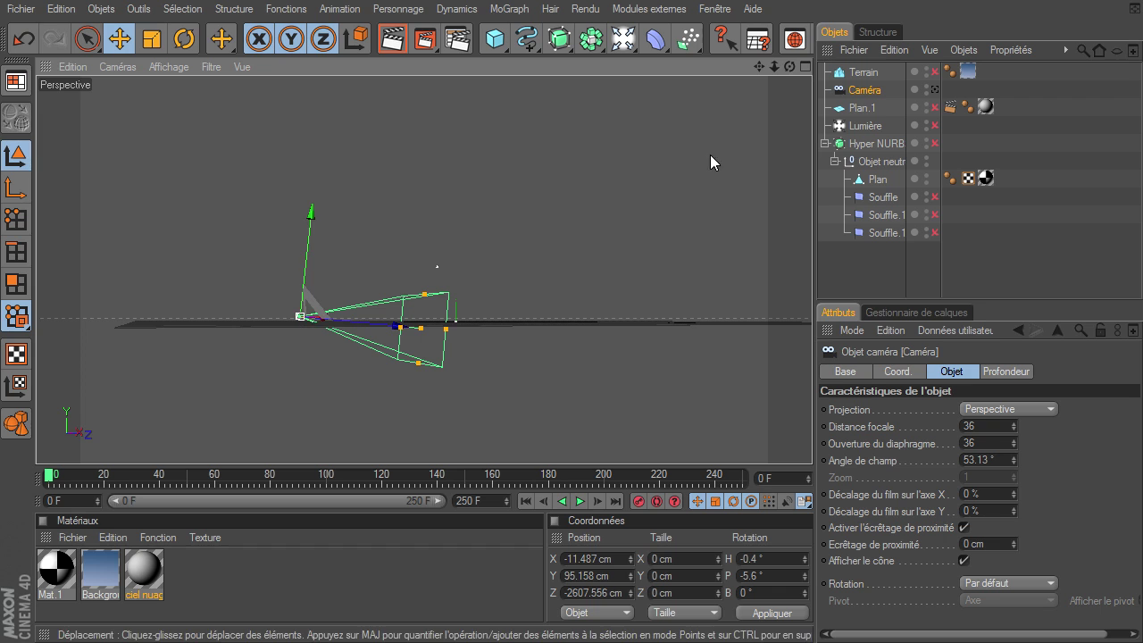
left_click_drag(811, 443, 811, 443, "alt")
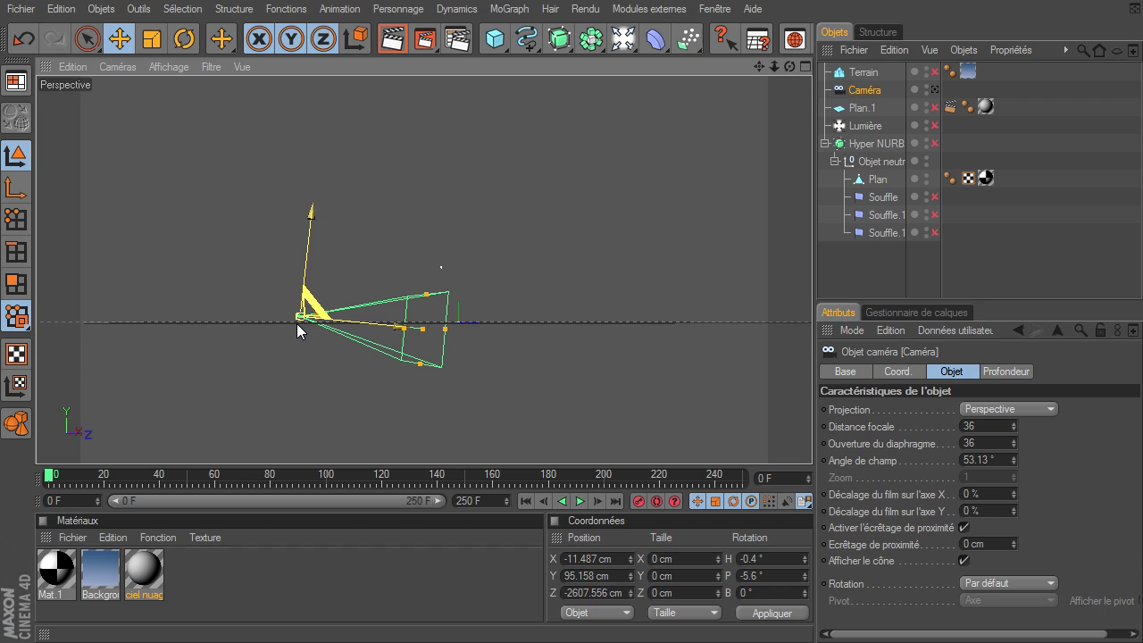
- Preview the scene through Caméra, return to the editor view, and pick Caméra from the palette
left_click(934, 90)
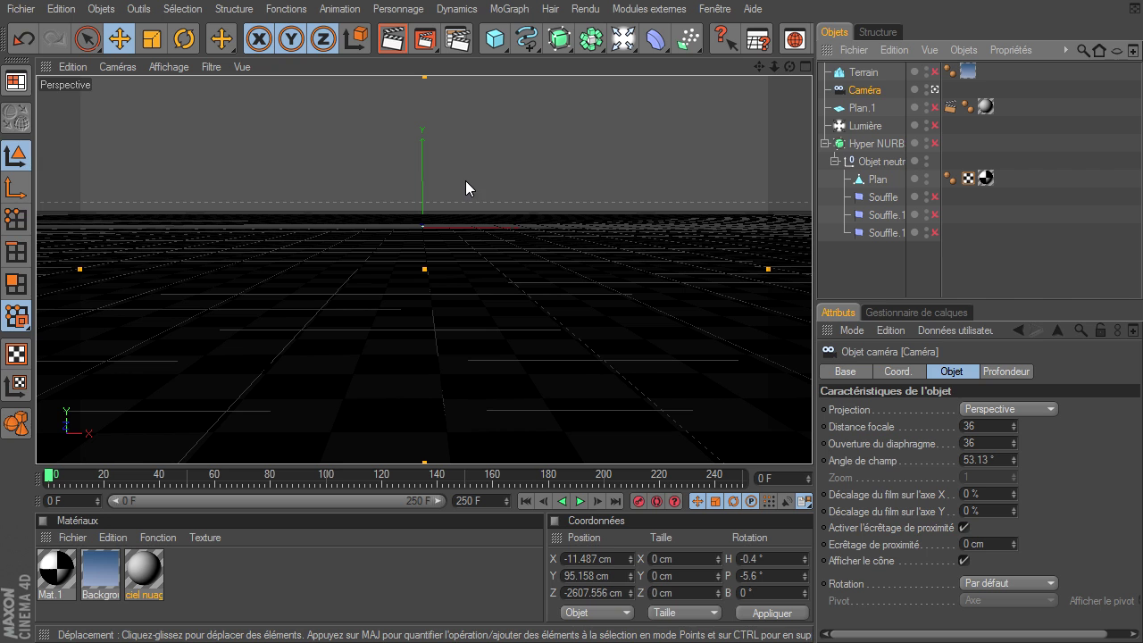
left_click(934, 90)
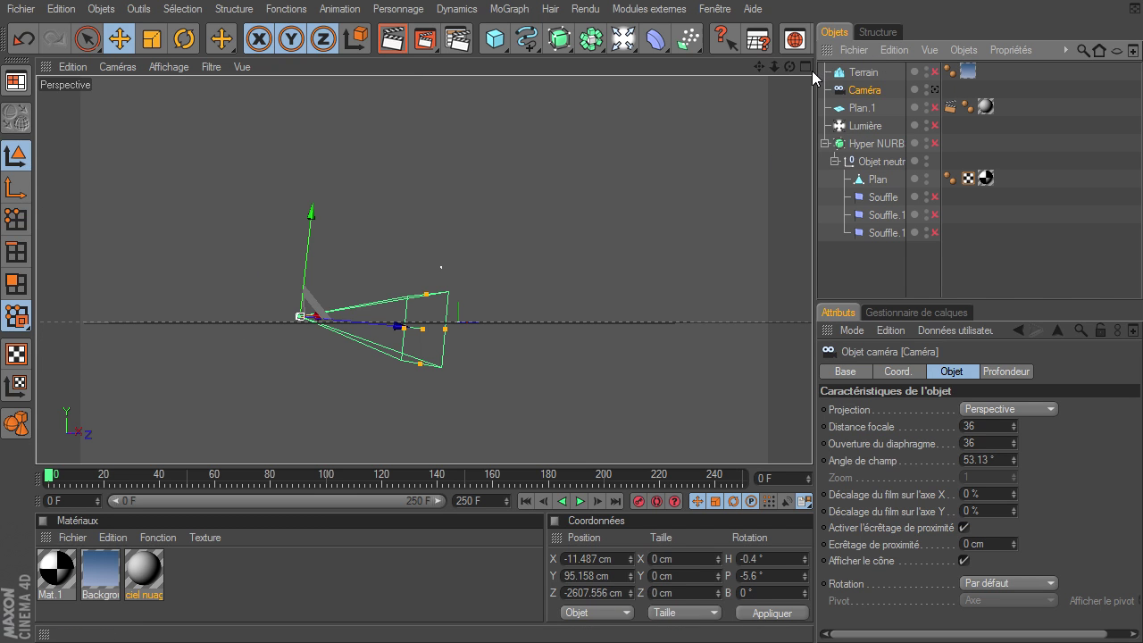
mouse_move(790, 66)
left_mouse_down()
mouse_move(812, 442)
mouse_move(770, 68)
left_mouse_up()
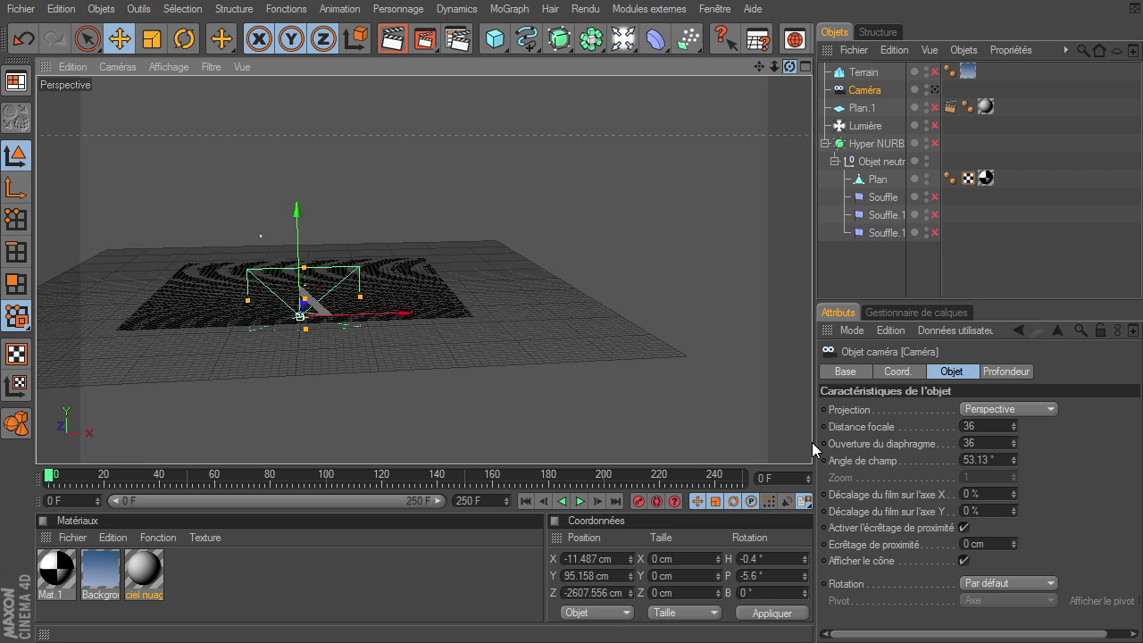
left_click_drag(812, 442, 812, 443)
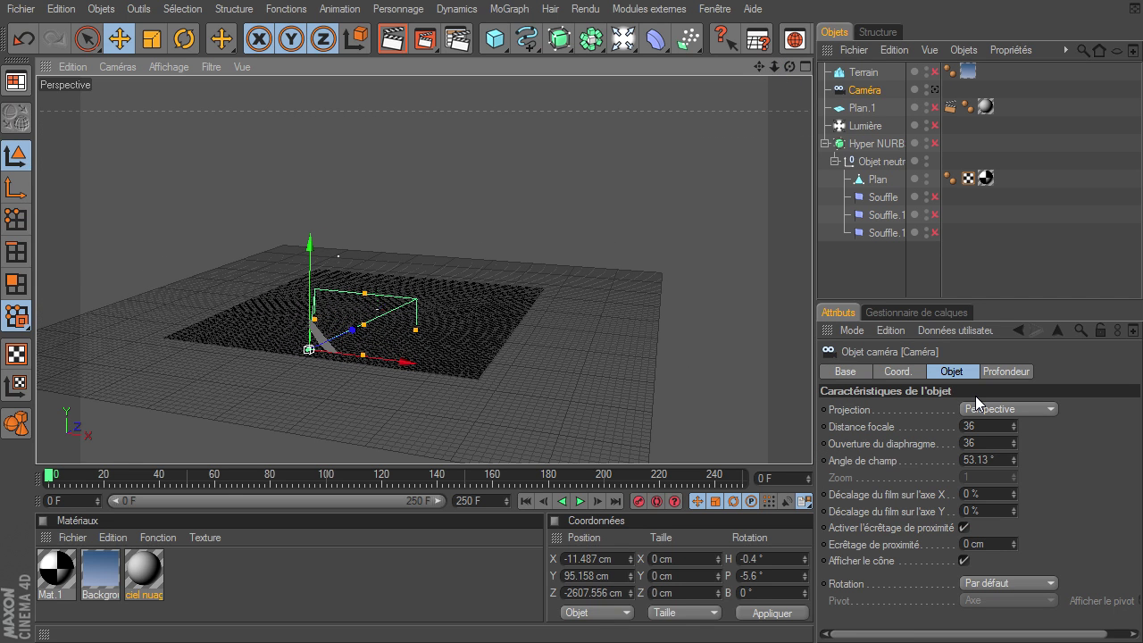
left_click(623, 38)
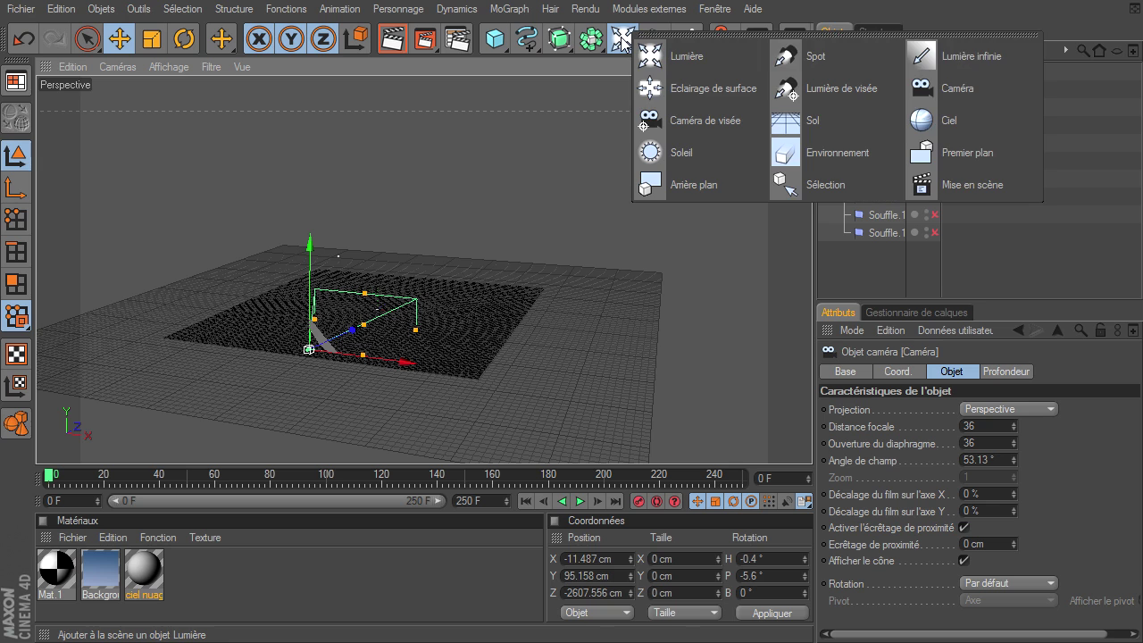
left_click(977, 87)
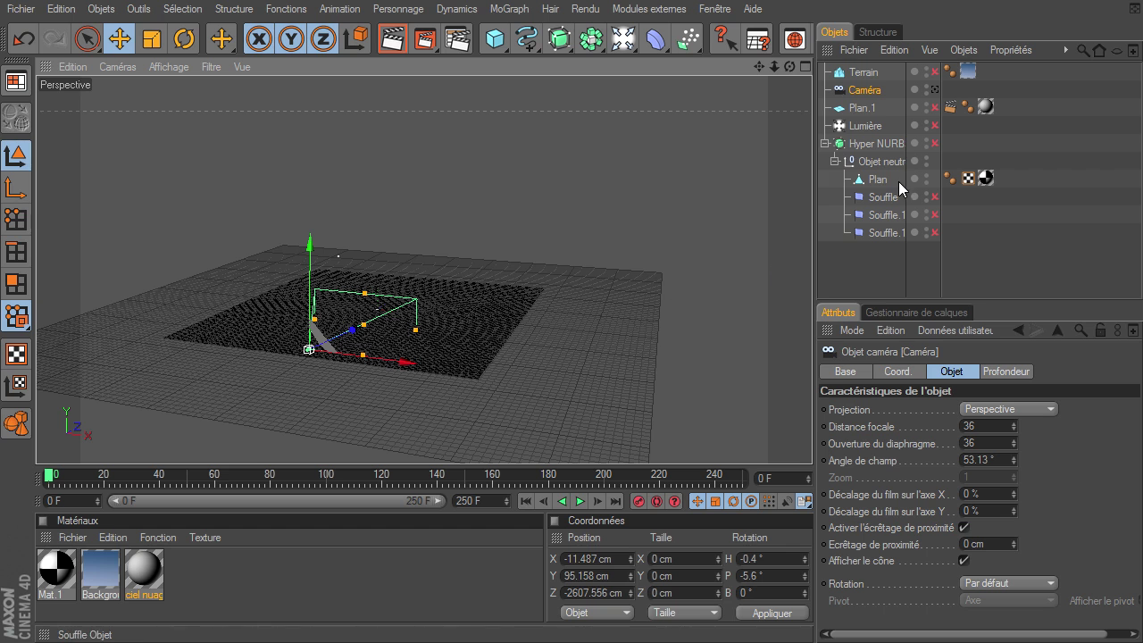
- Enable the Terrain object and zoom and orbit to inspect it around the ocean plane
left_click(877, 69)
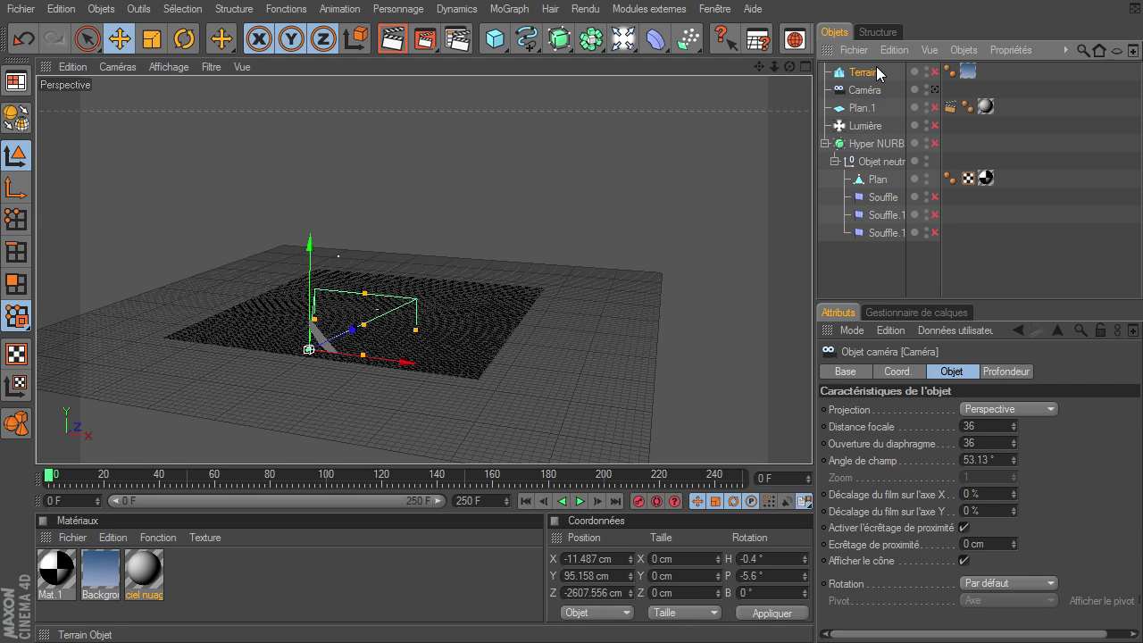
left_click(935, 72)
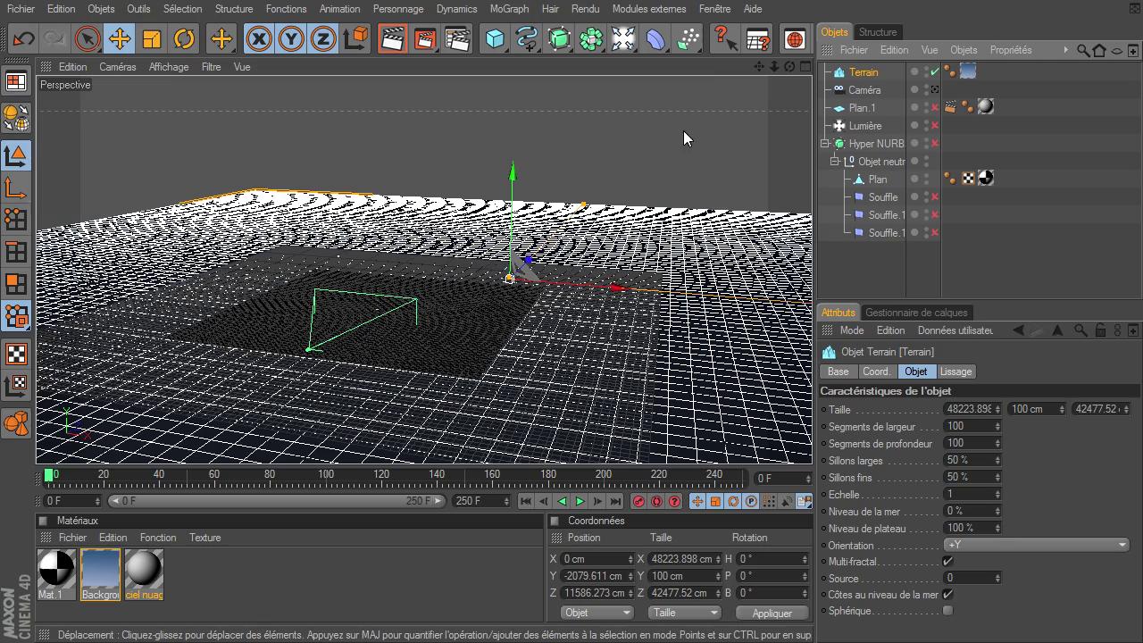
mouse_move(774, 67)
left_mouse_down()
mouse_move(812, 443)
mouse_move(428, 287)
left_mouse_up()
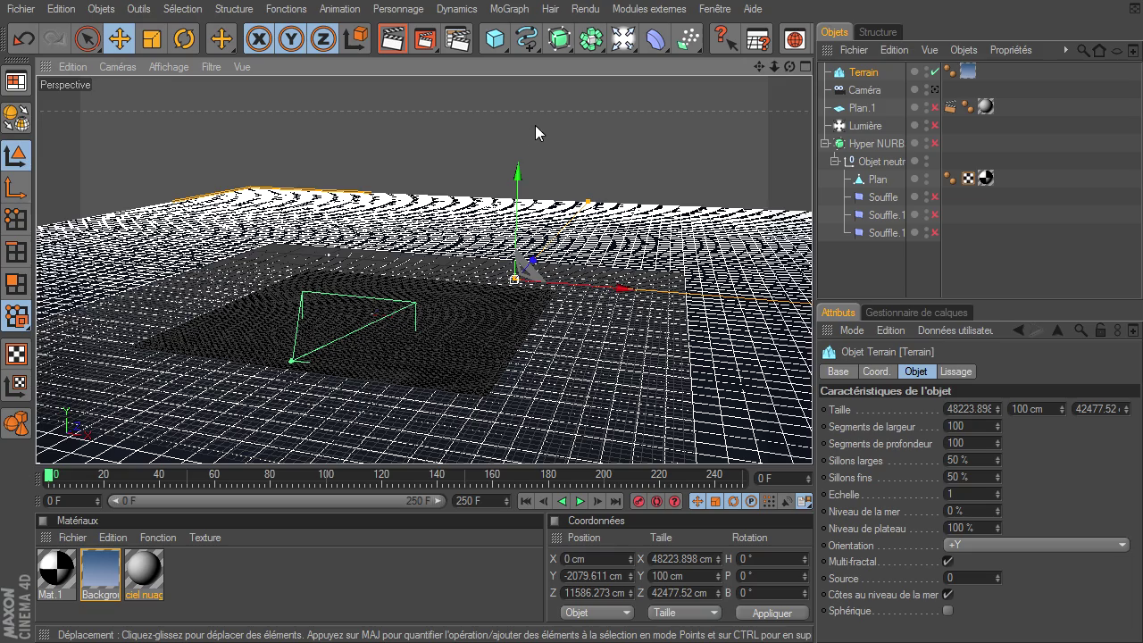
left_click_drag(789, 66, 478, 81)
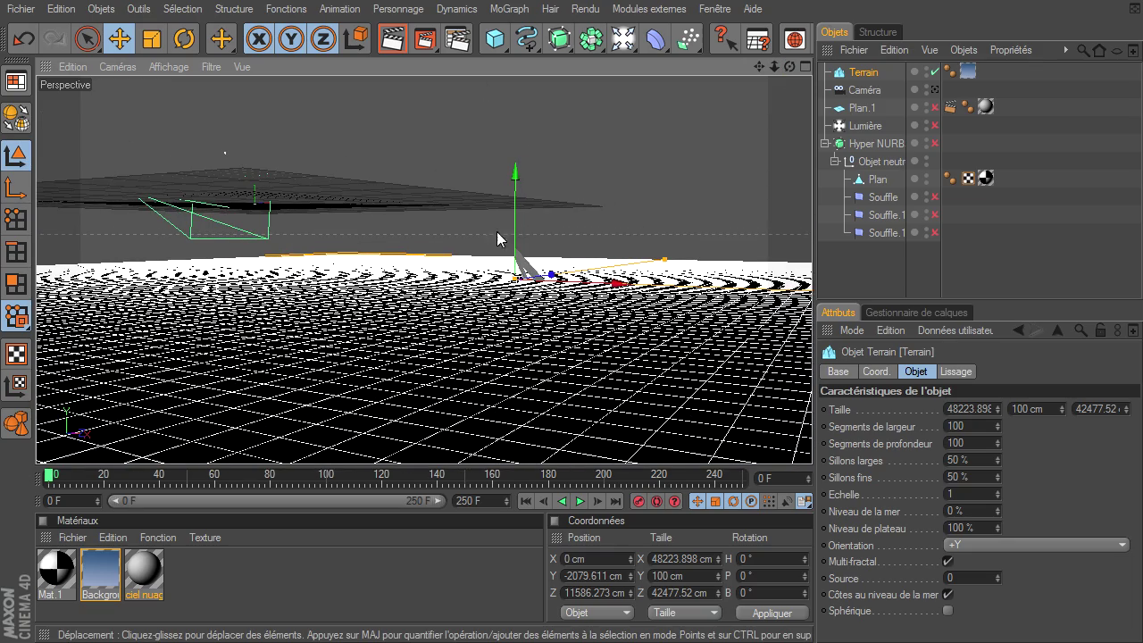
scroll(812, 442, "down", 5)
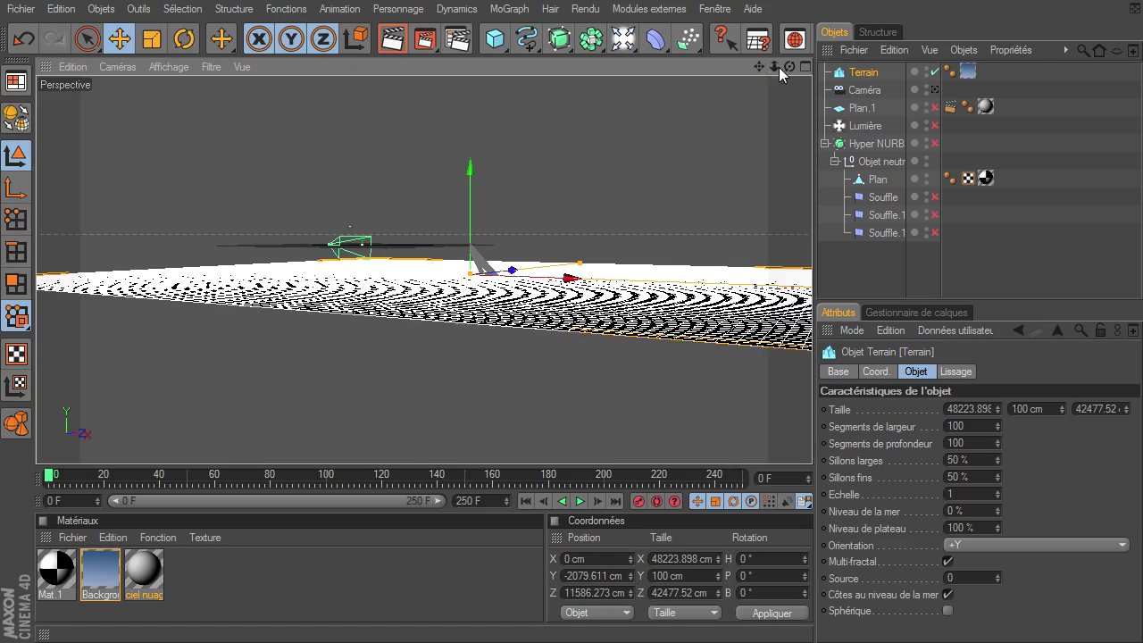
left_click_drag(812, 442, 812, 442, "alt")
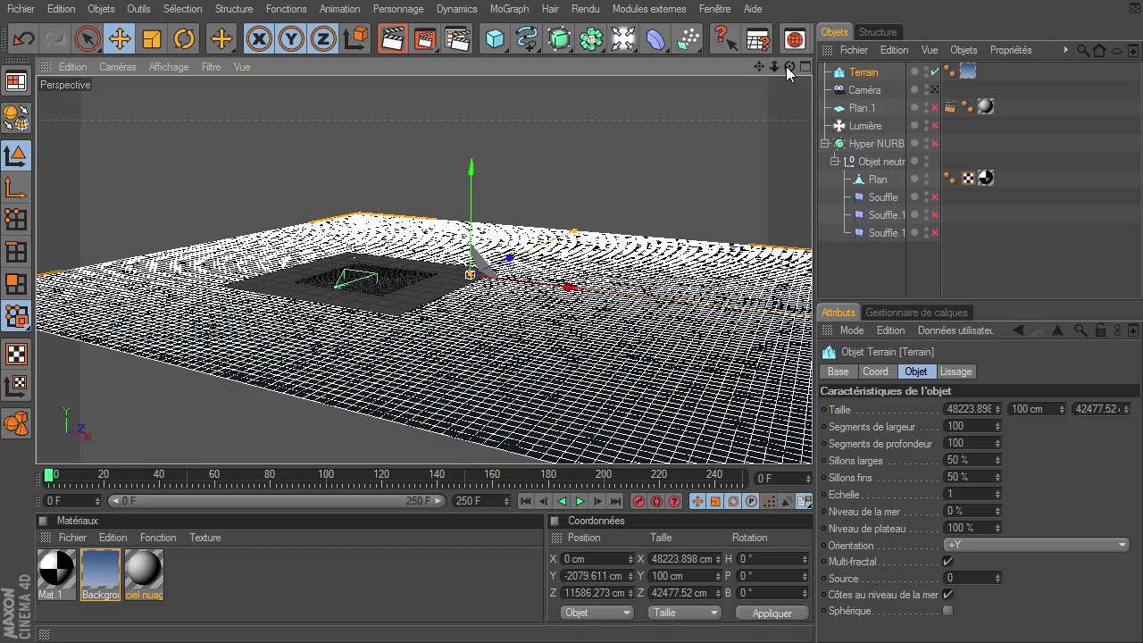
left_click_drag(776, 68, 776, 69)
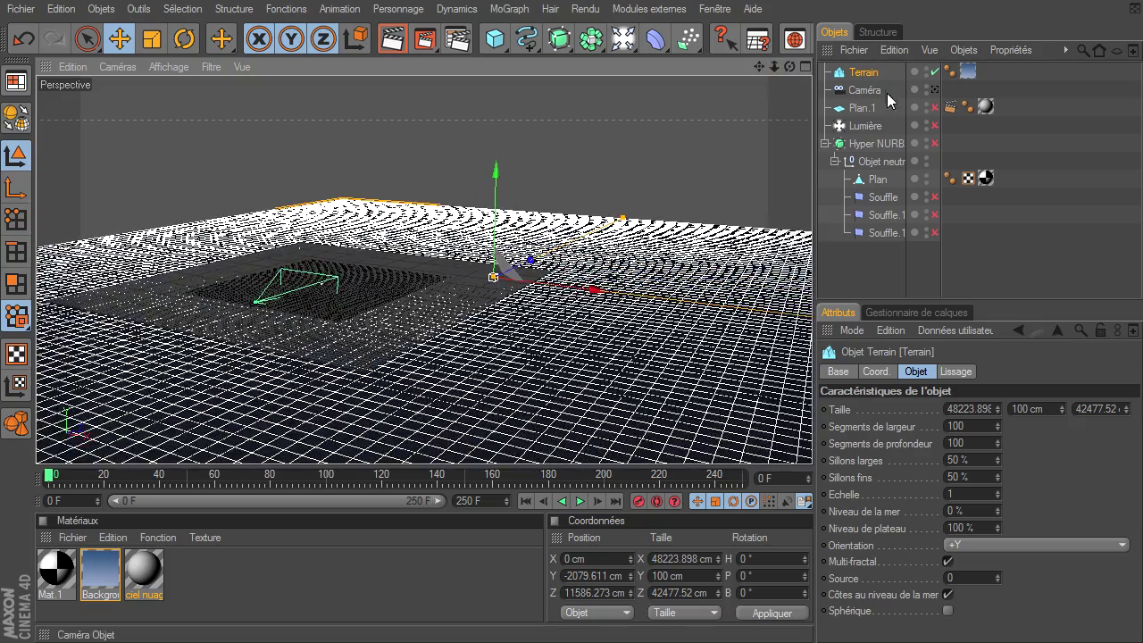
left_click_drag(789, 67, 812, 442)
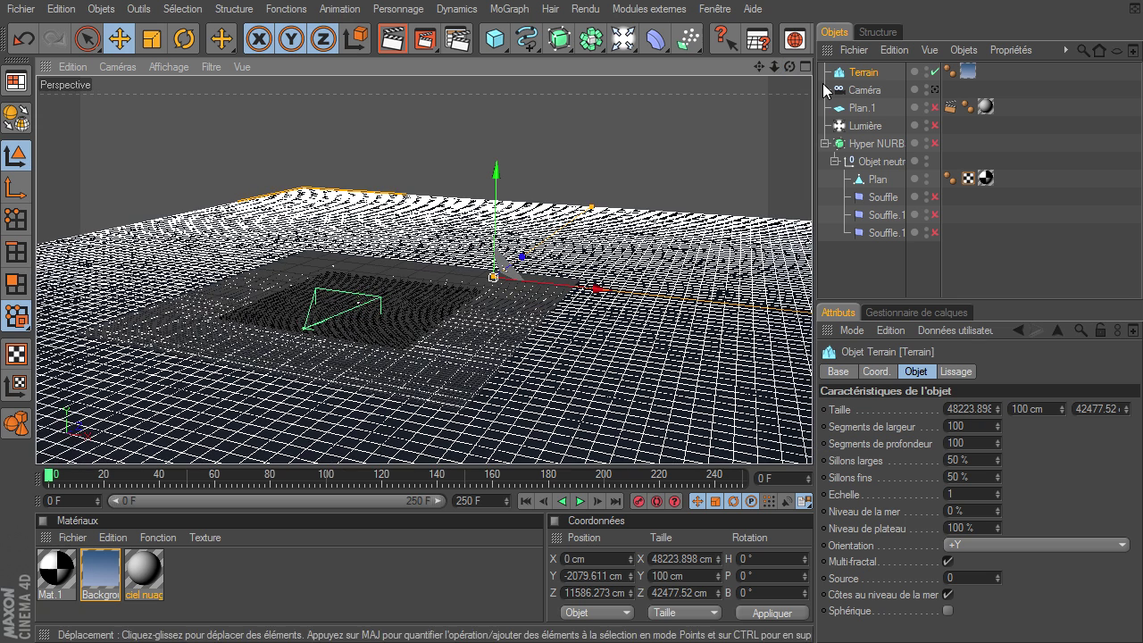
- Show the Terrain's texture tag and open the Background 02 material in the editor
left_click(950, 71)
left_click(967, 71)
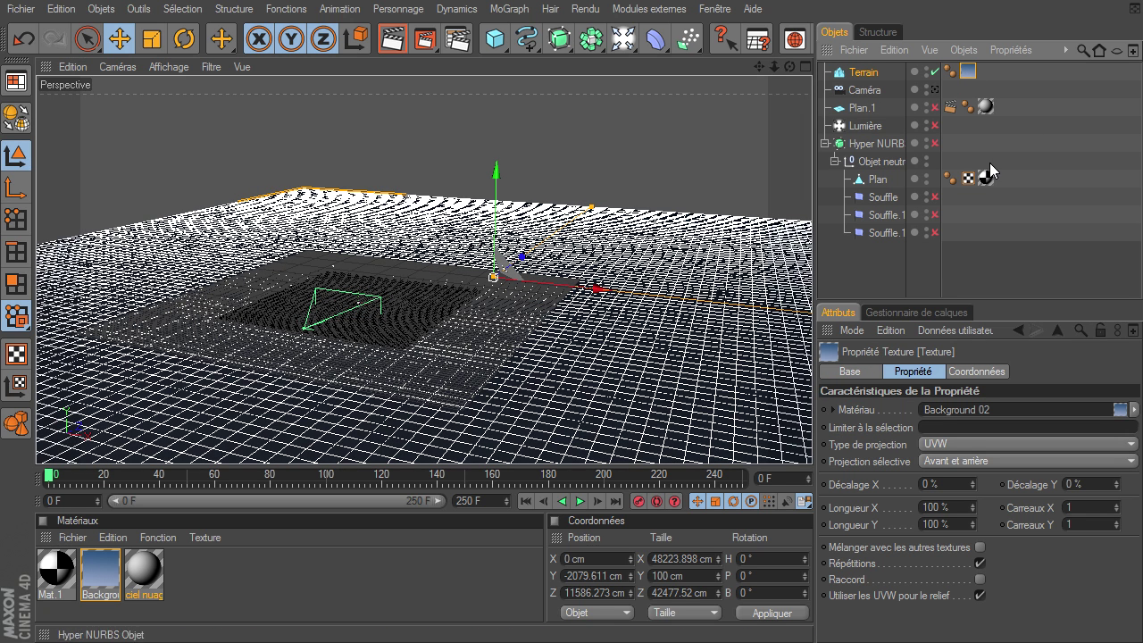
double_click(101, 596)
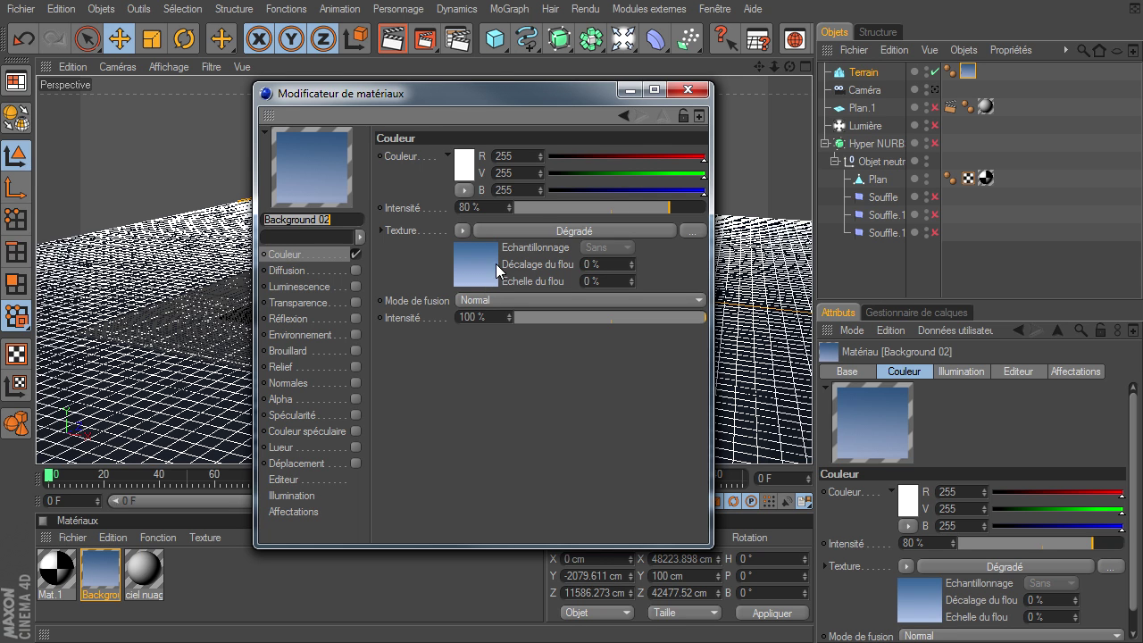
- Close the material editor, orbit to a lower angle, and deselect the Terrain
left_click(688, 90)
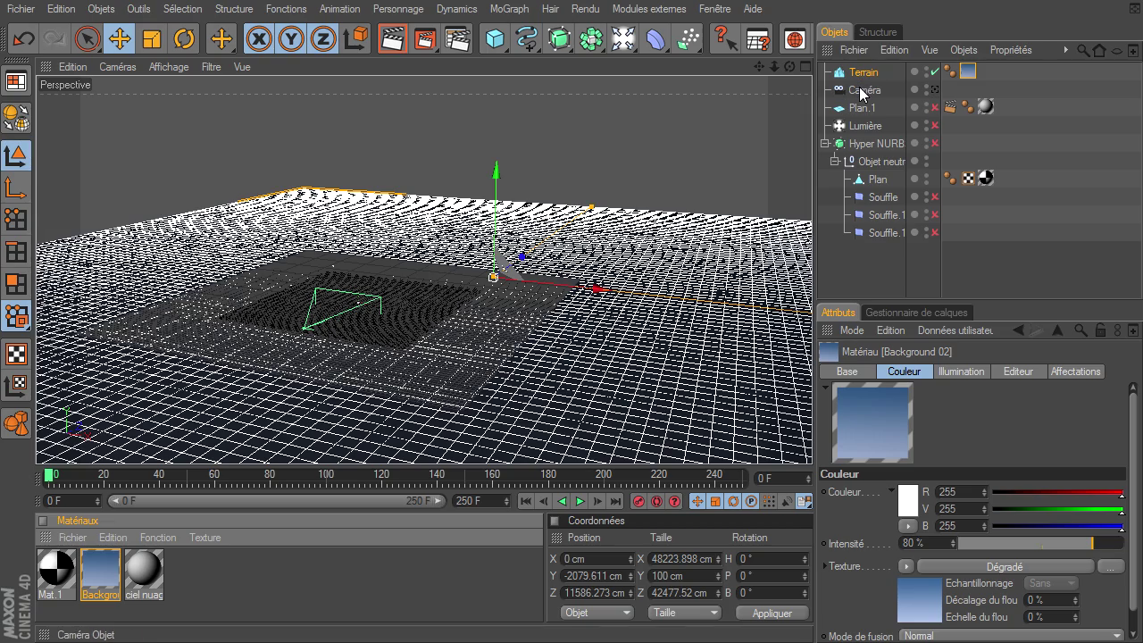
mouse_move(789, 66)
left_mouse_down()
mouse_move(822, 437)
mouse_move(855, 267)
left_mouse_up()
left_click(858, 266)
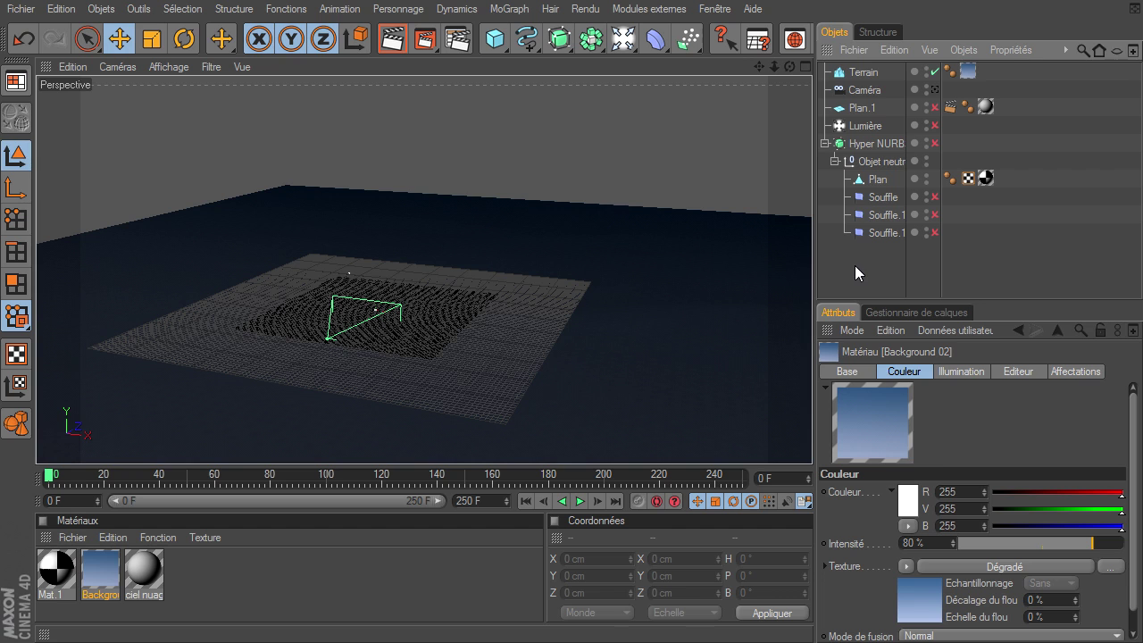
- Enable Plan.1 as the white wall, orbit closer to it, and show ciel nuage's settings
left_click(864, 107)
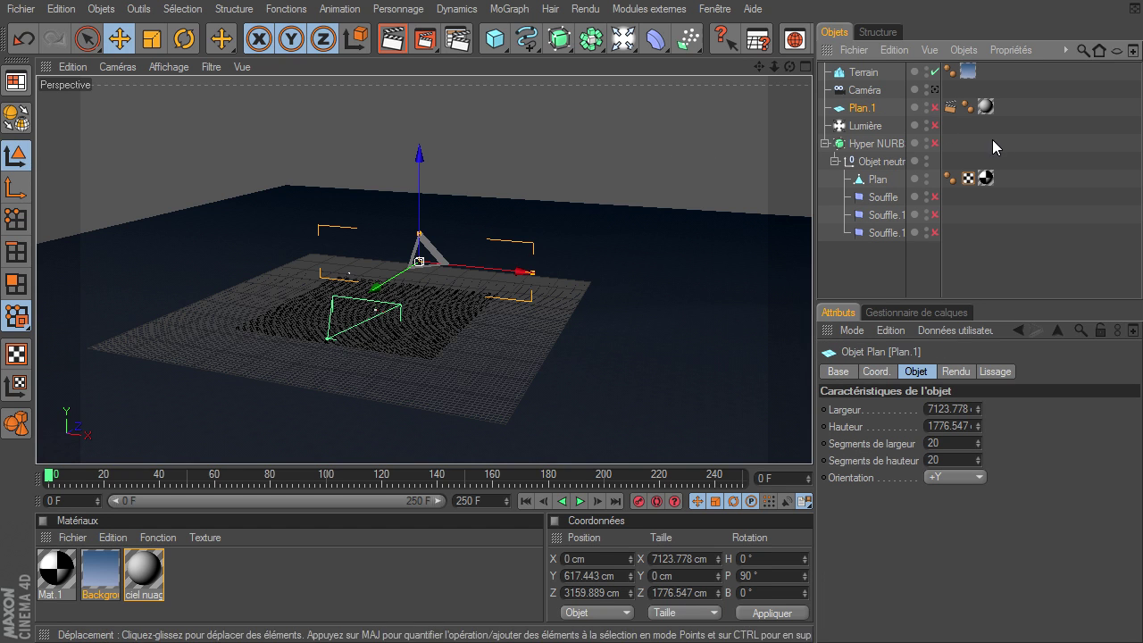
left_click(935, 107)
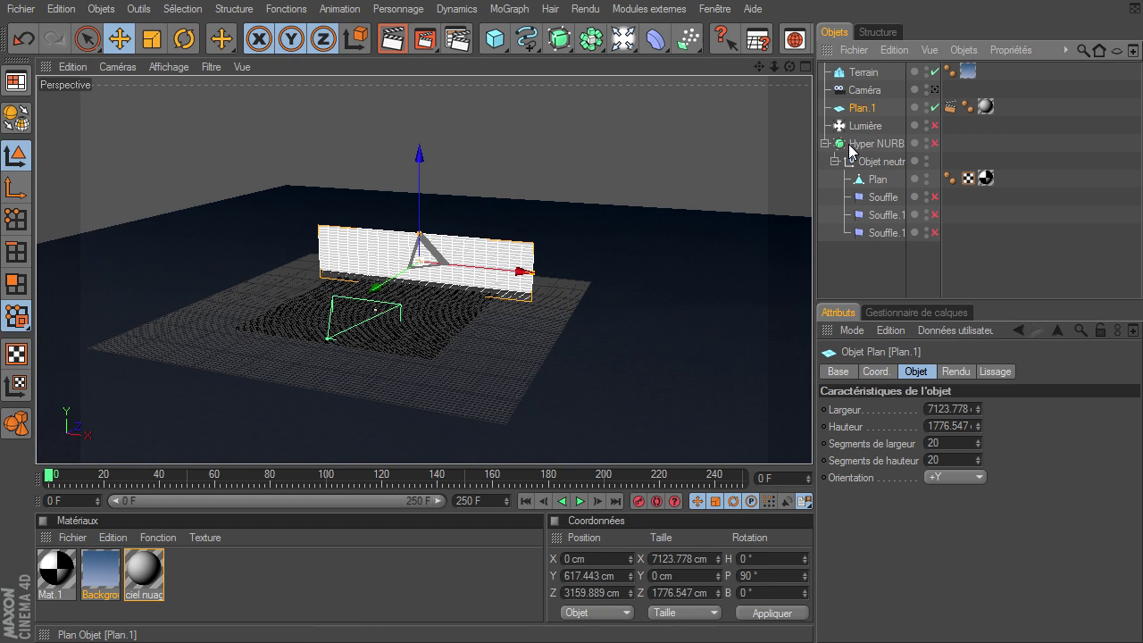
left_click_drag(789, 64, 811, 442)
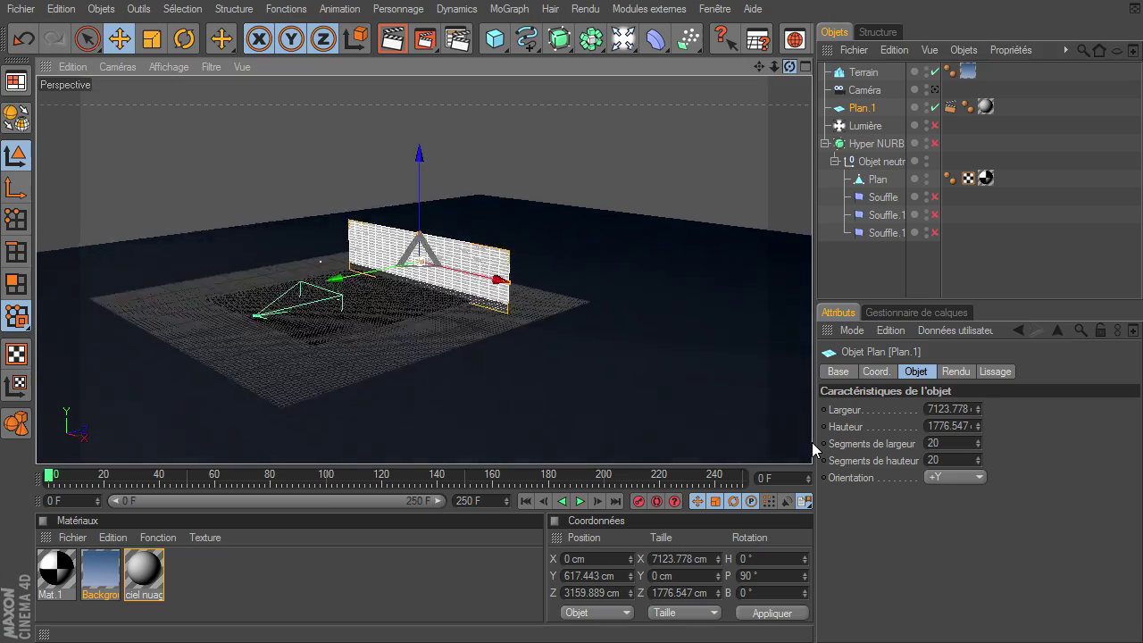
mouse_move(775, 66)
left_mouse_down()
mouse_move(812, 442)
mouse_move(541, 131)
left_mouse_up()
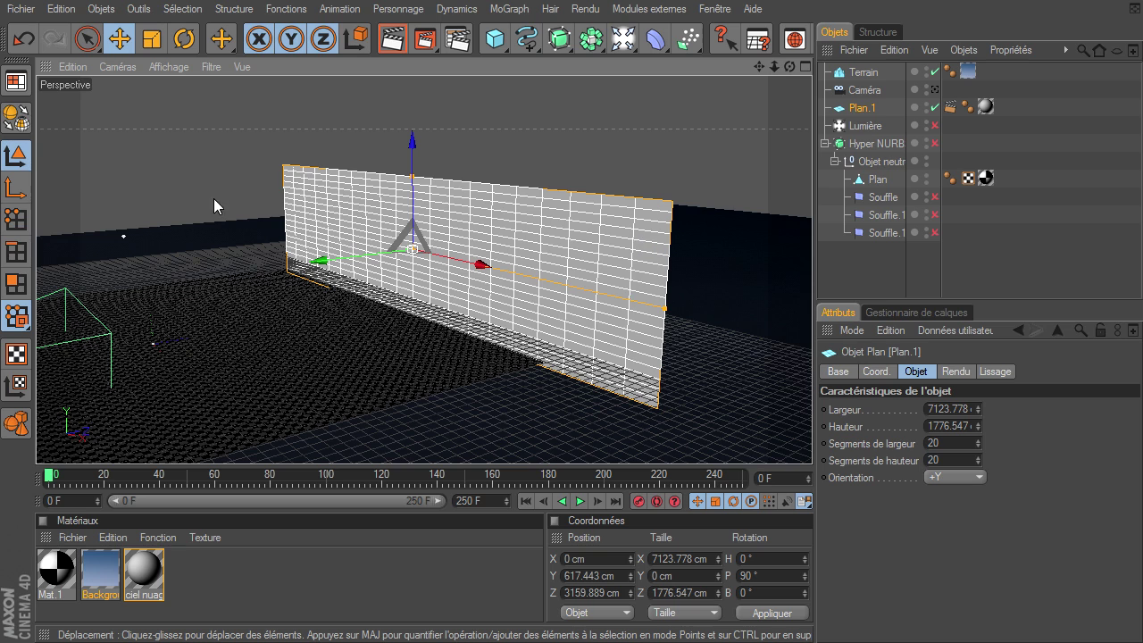
left_click(145, 585)
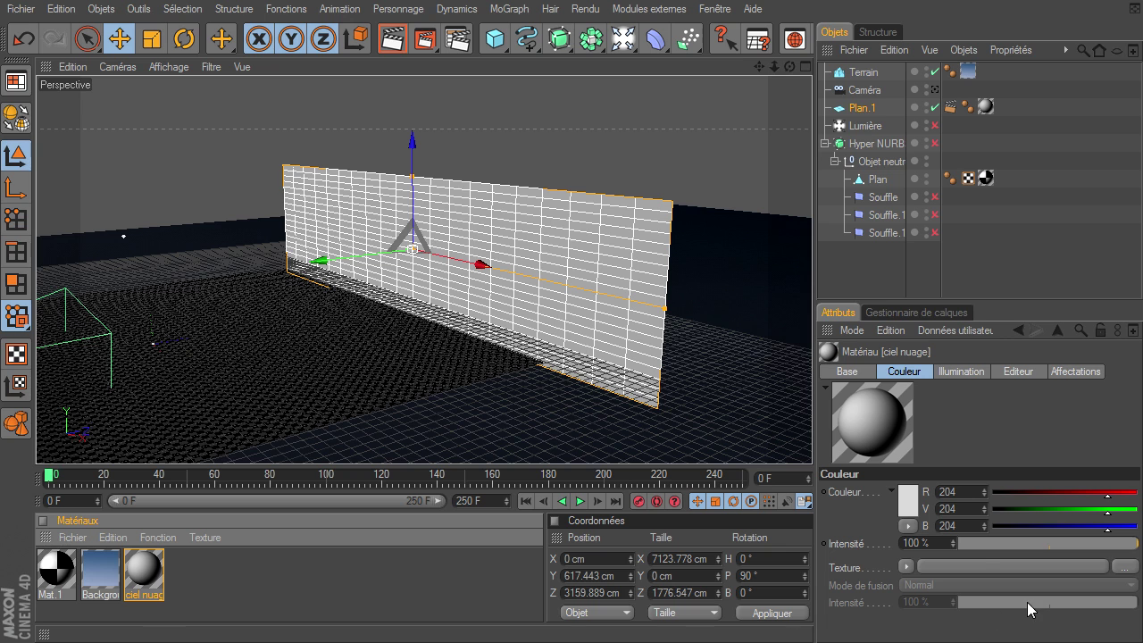
- Open and close the ciel nuage editor, look through Caméra, and bring the video window forward
double_click(146, 582)
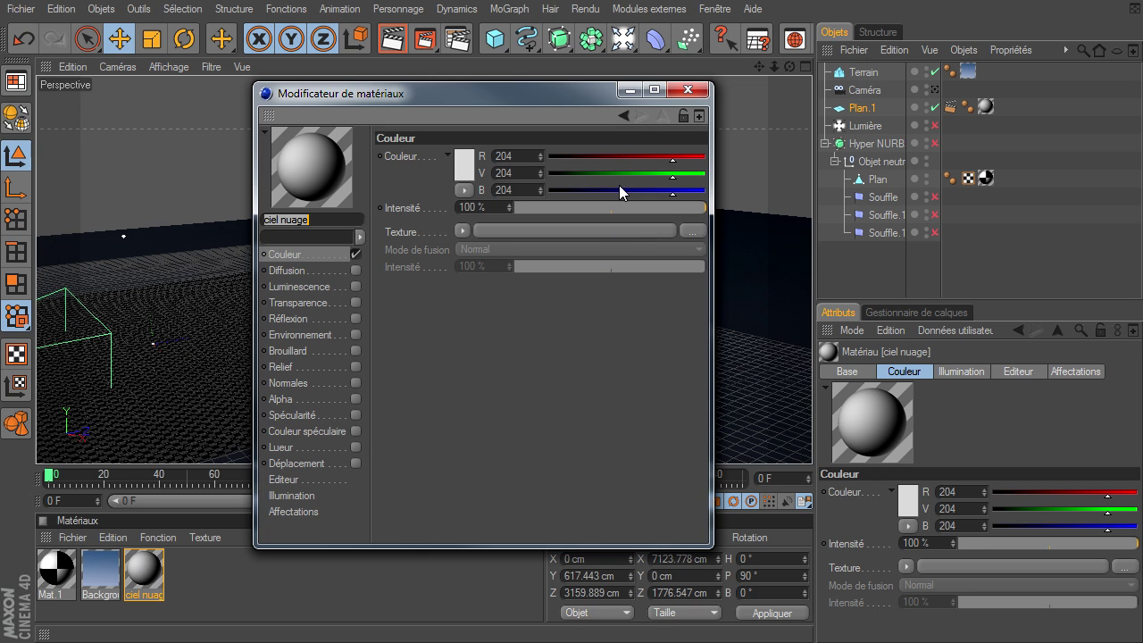
left_click(688, 89)
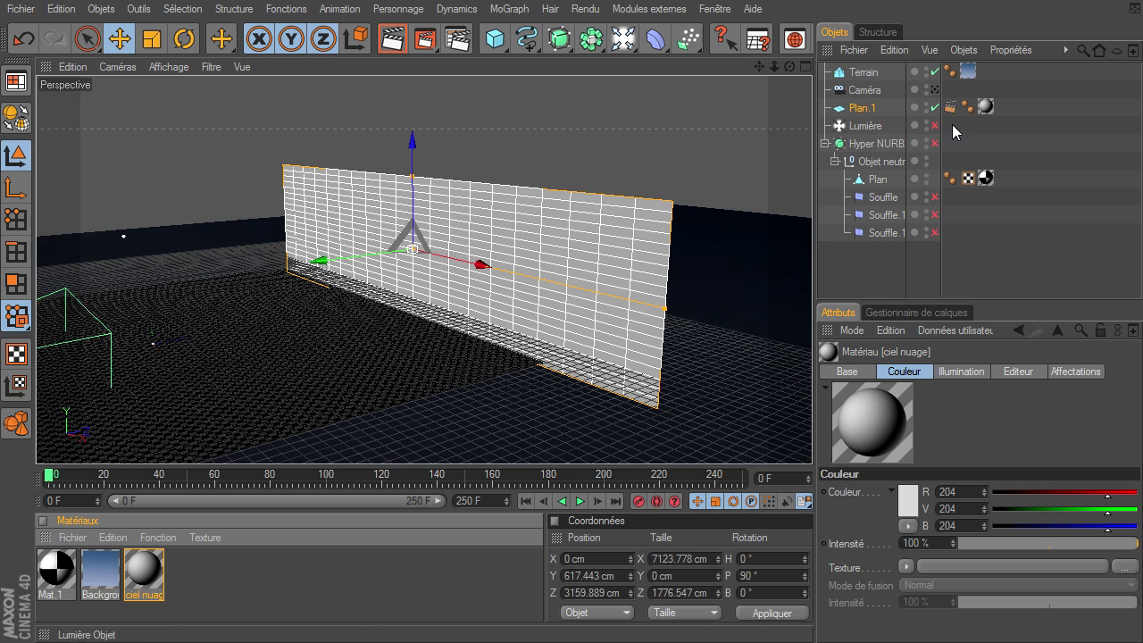
left_click(935, 90)
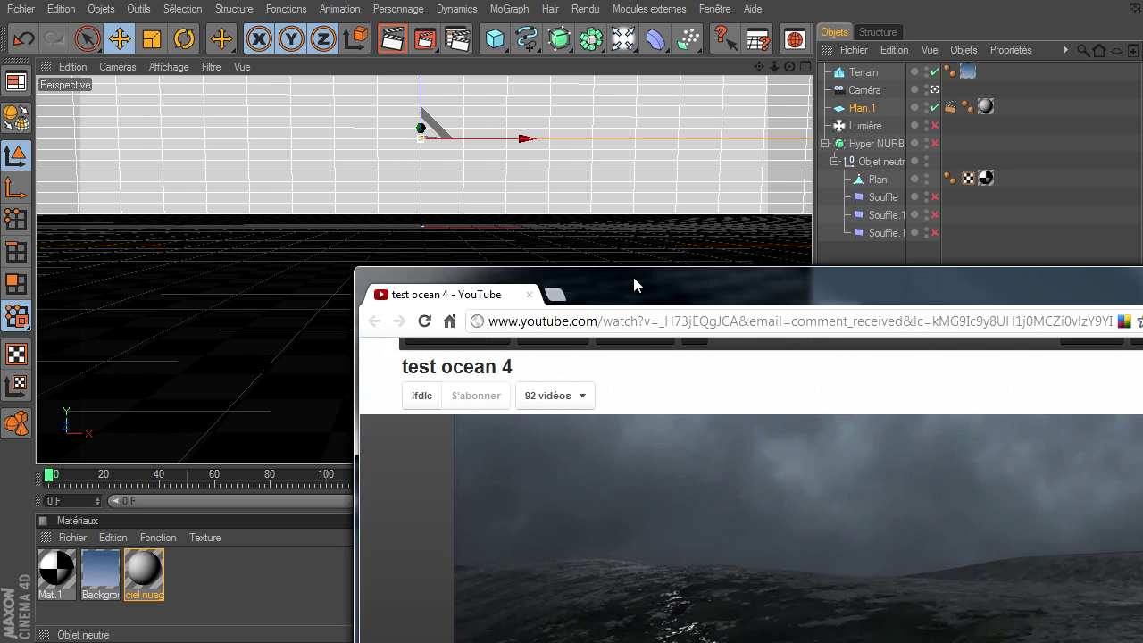
left_click_drag(633, 277, 414, 21)
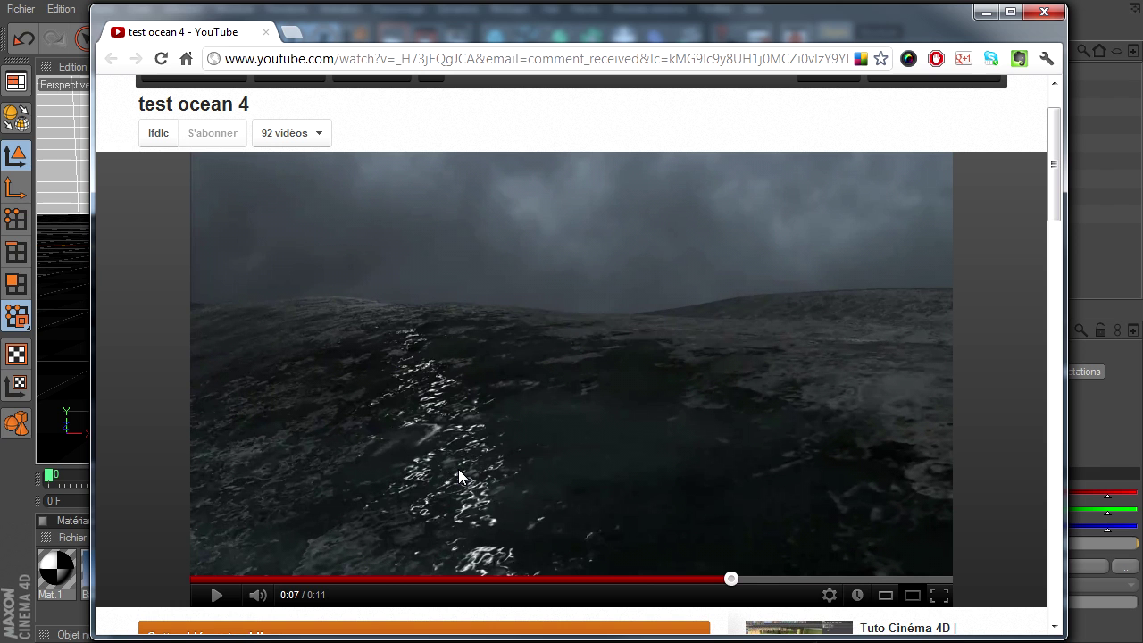
- Restart the test ocean 4 video from the beginning and pause it
left_click(215, 579)
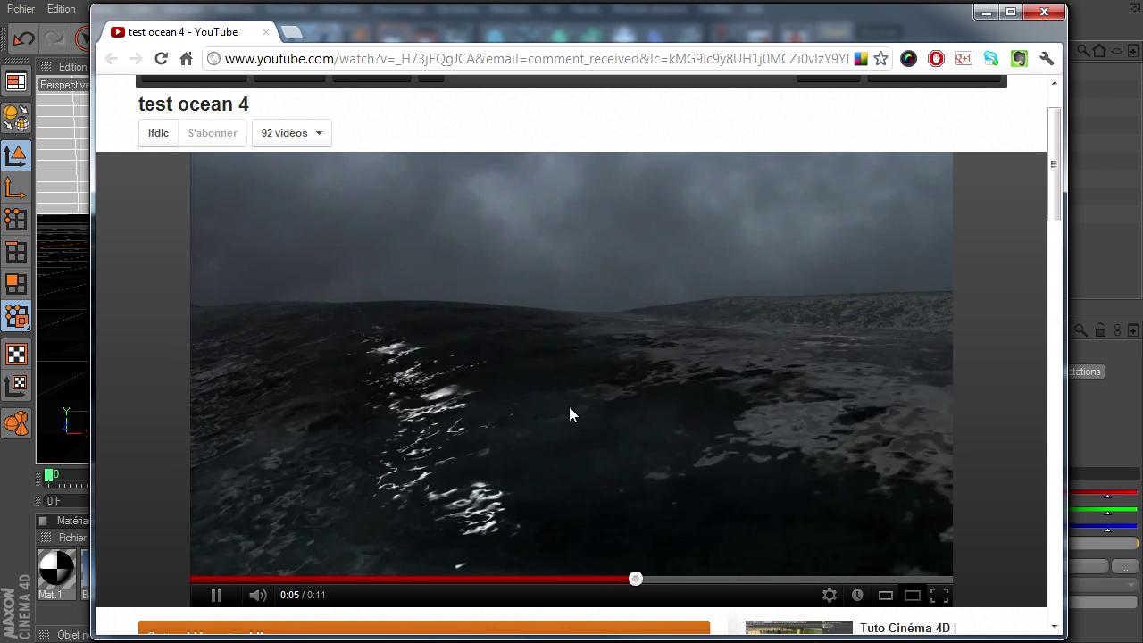
left_click(568, 406)
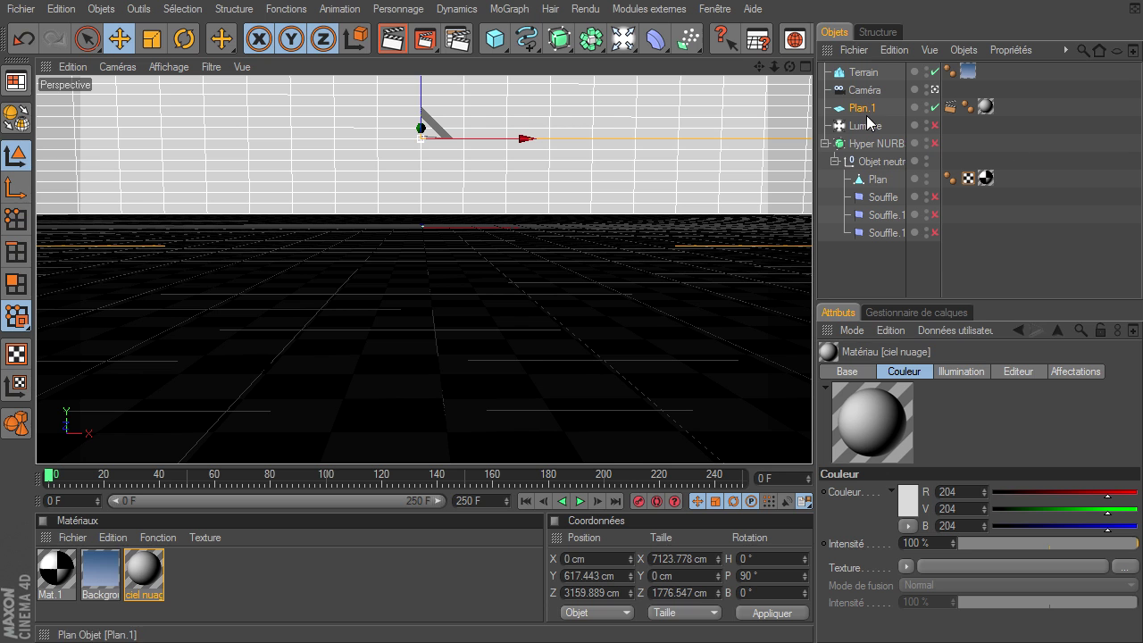
- Select Lumière, leave the camera view, and orbit to face the wall head-on
left_click(855, 126)
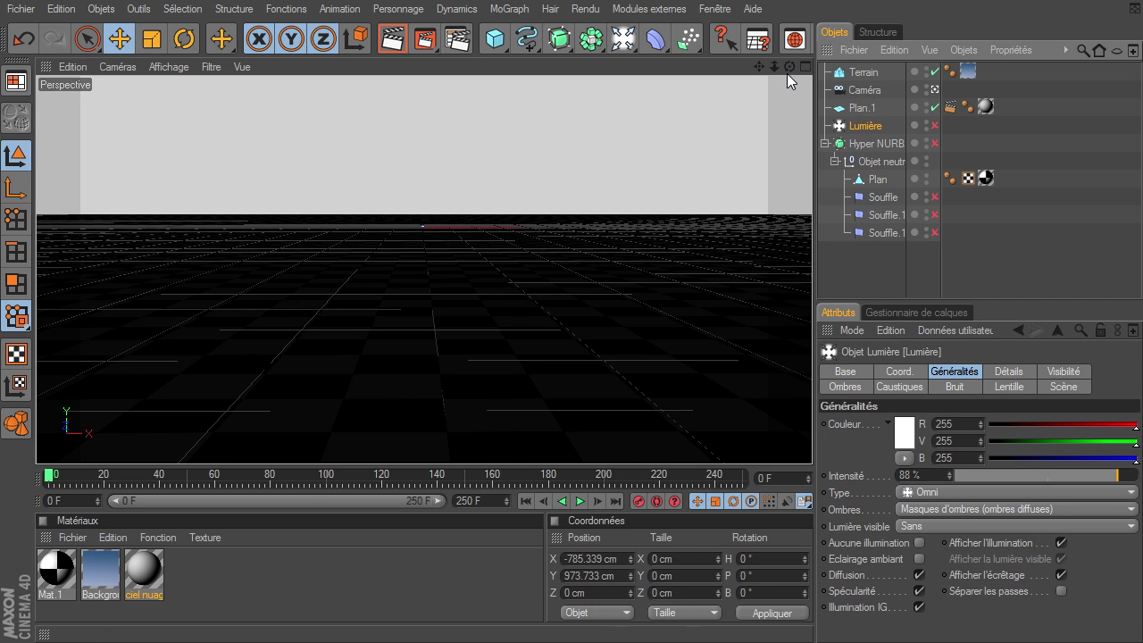
left_click(935, 89)
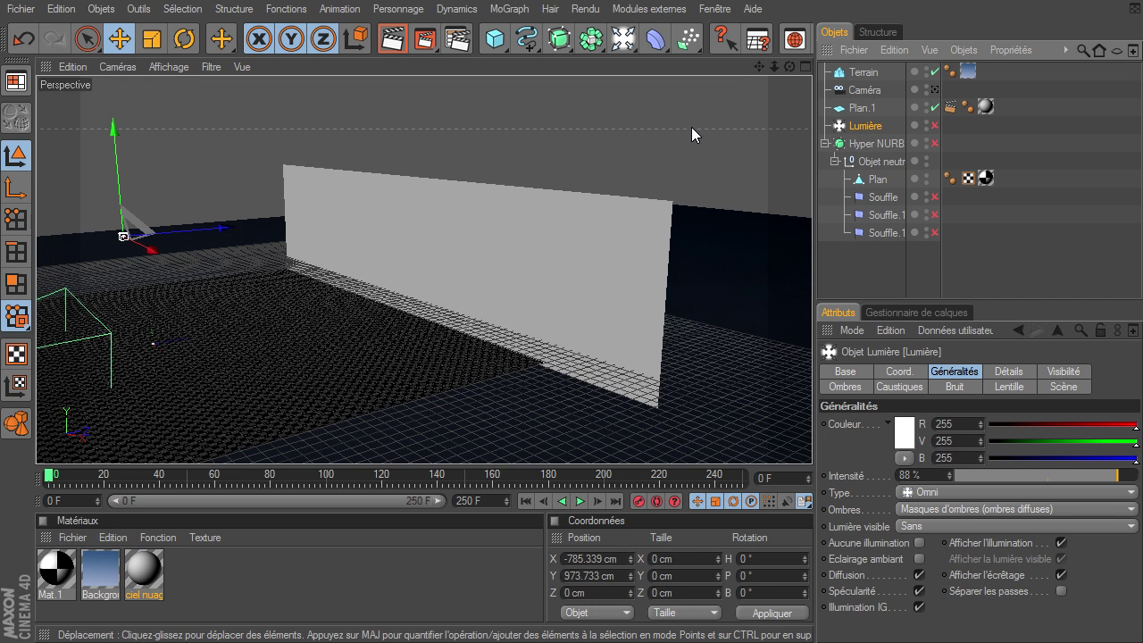
left_click_drag(764, 63, 396, 162)
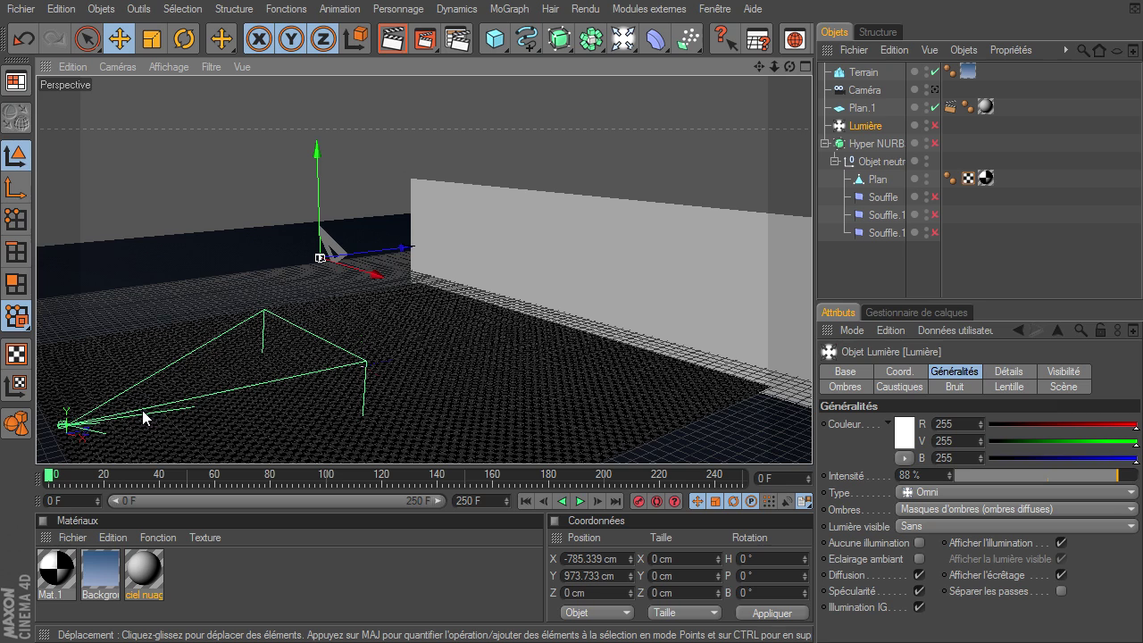
left_click_drag(790, 66, 369, 306)
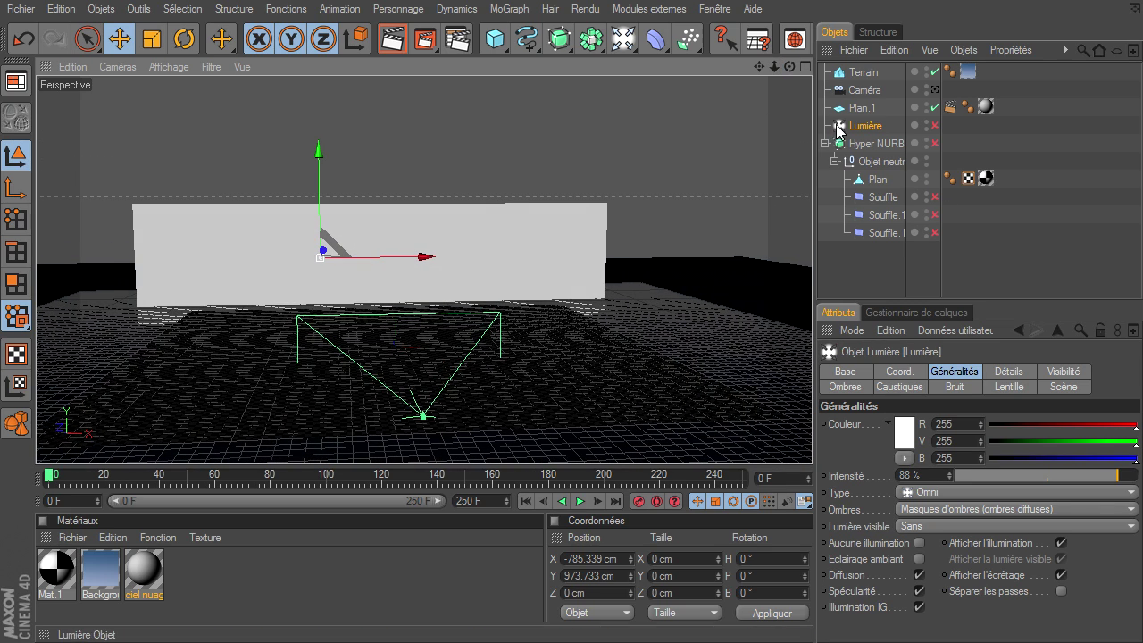
left_click_drag(623, 38, 665, 64)
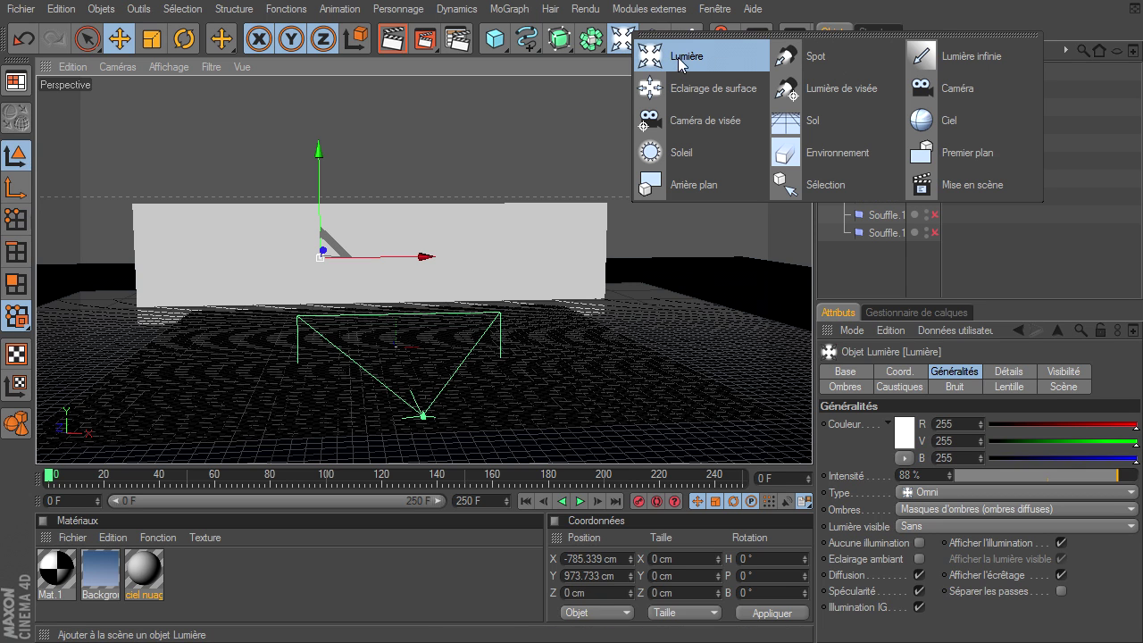
left_click(1098, 18)
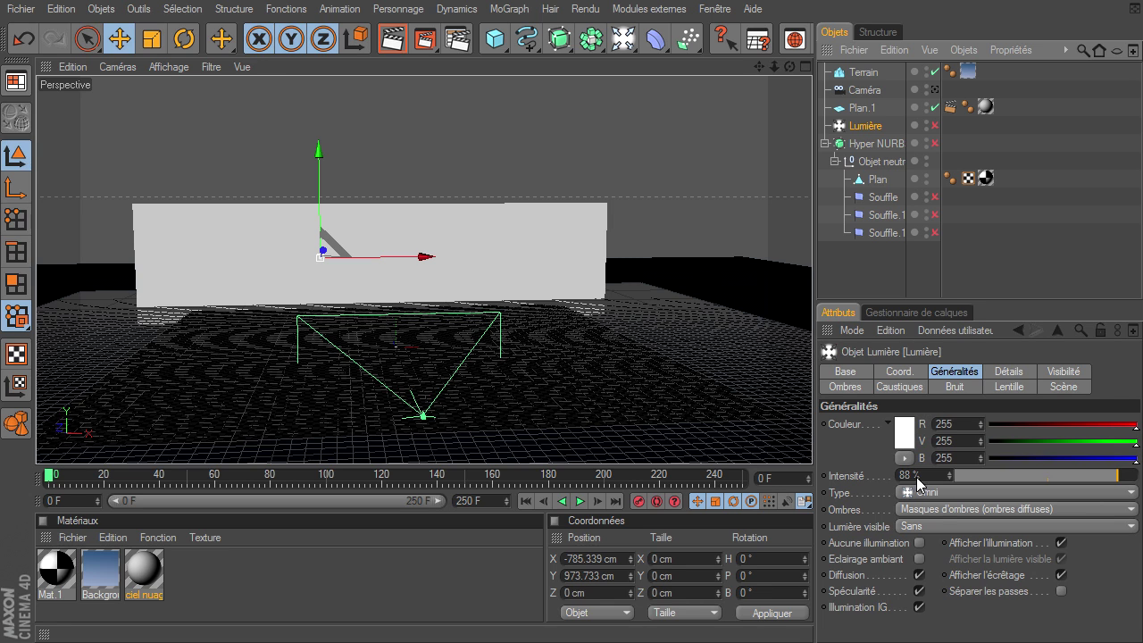
- Edit the Lumière's 88% Intensité value, then bring the ocean video window forward
left_click(927, 476)
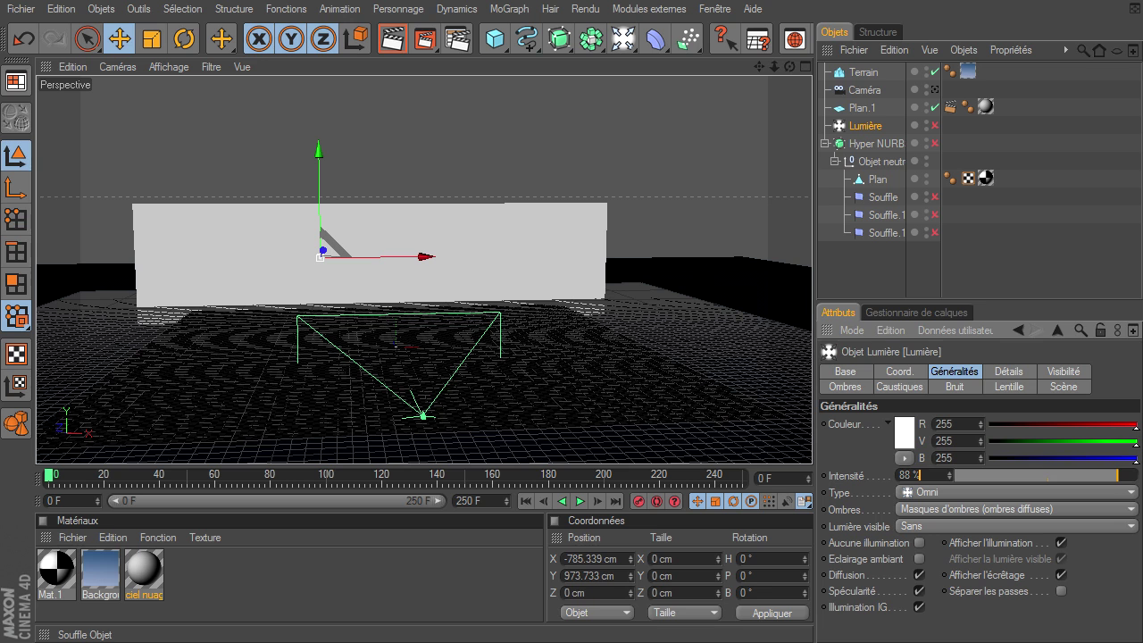
key("alt+Tab")
left_click_drag(799, 71, 571, 15)
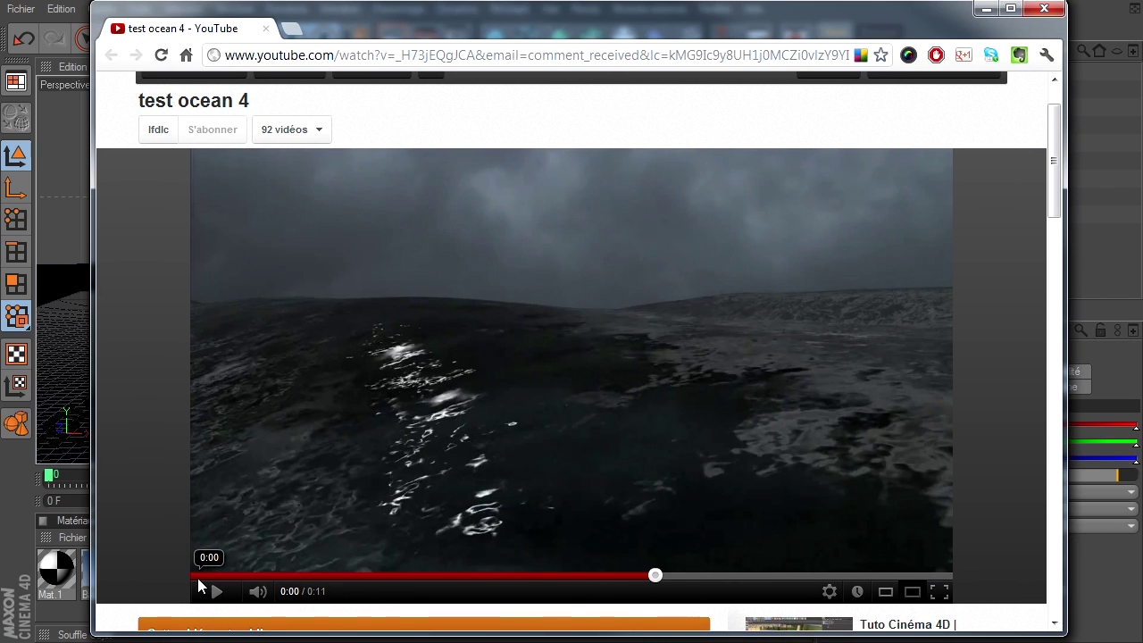
- Rewind the test ocean 4 clip to 0:00 and play it again
left_click(198, 576)
left_click(214, 592)
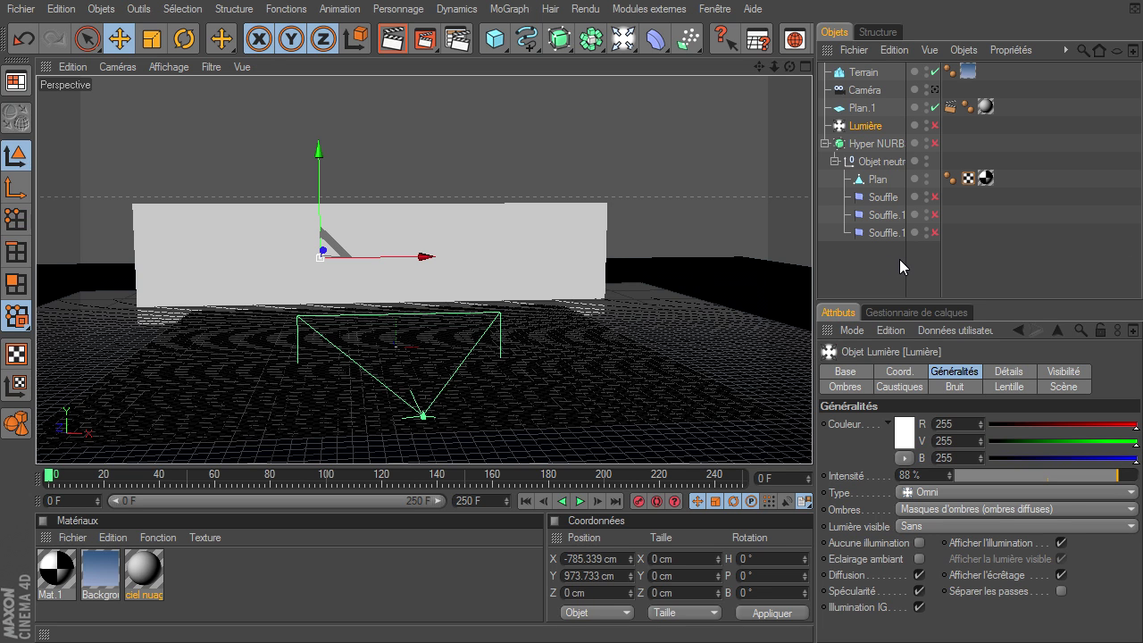
- Review the Plan, three Souffle deformers and null, ending on Hyper NURBS's Catmull-Clark, subdivision 2/3 settings
left_click(878, 179)
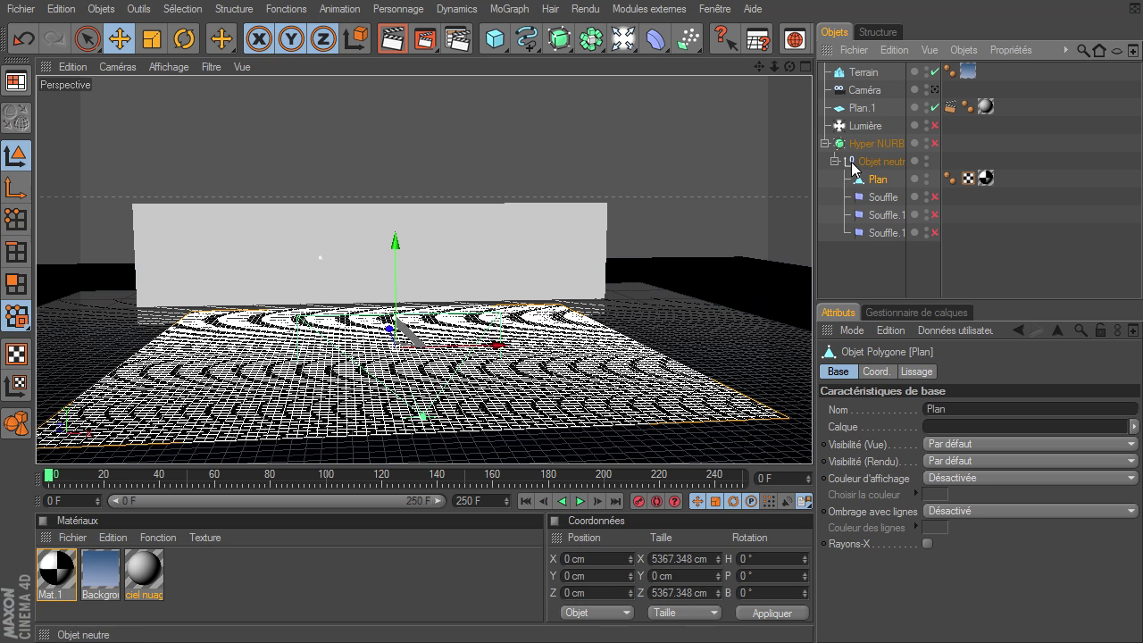
left_click(885, 201)
left_click(885, 218)
left_click(882, 233)
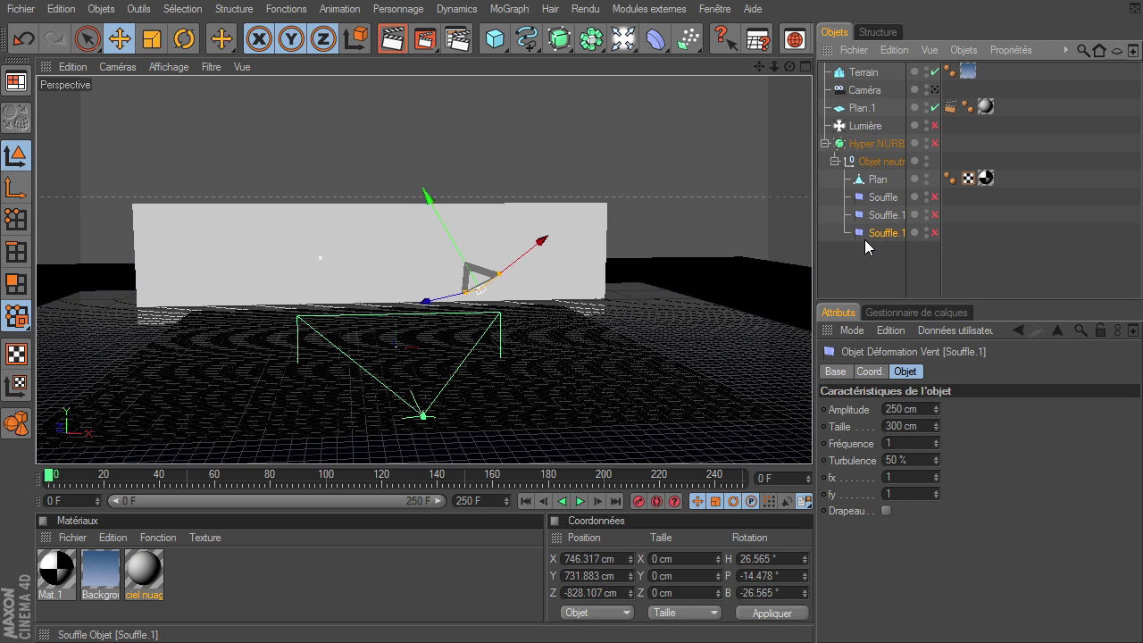
left_click_drag(873, 247, 885, 195)
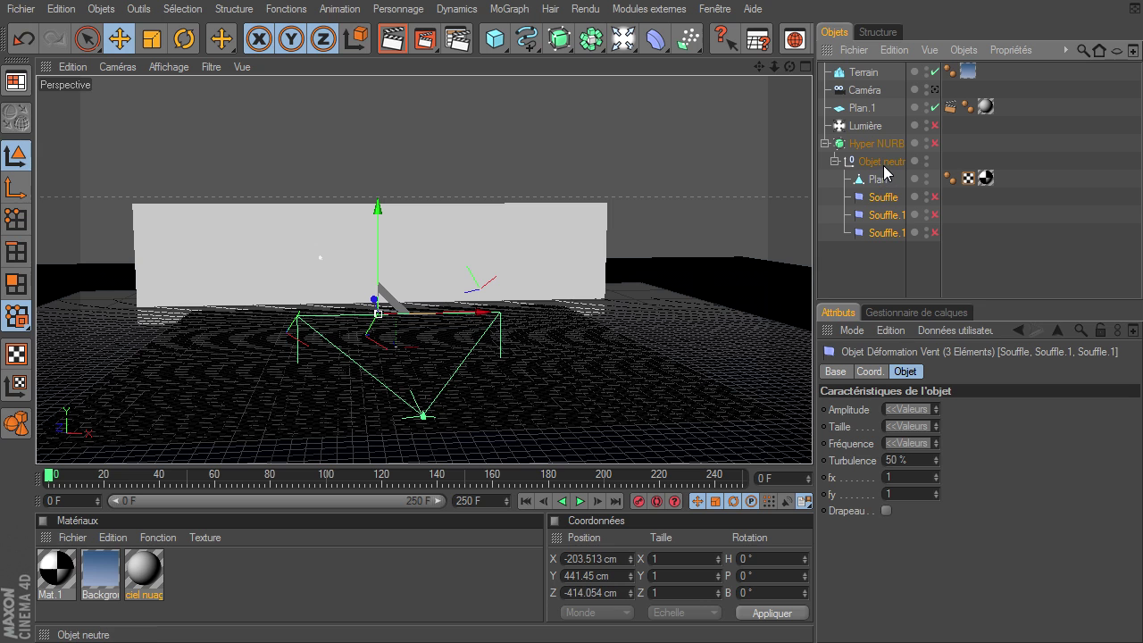
left_click(879, 179)
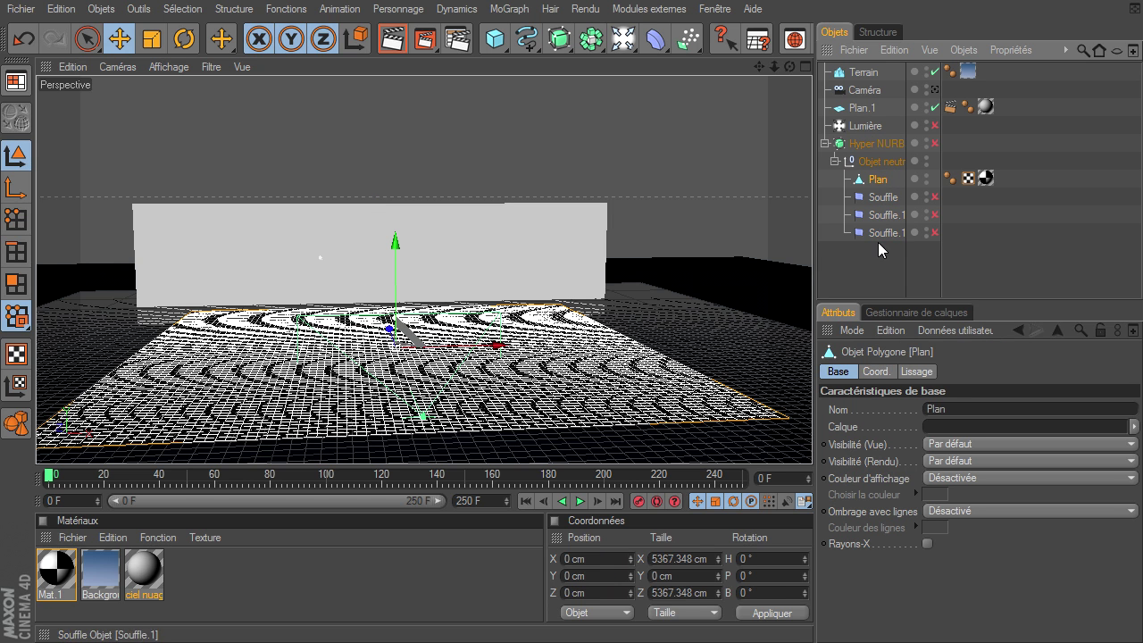
left_click_drag(886, 228, 892, 195)
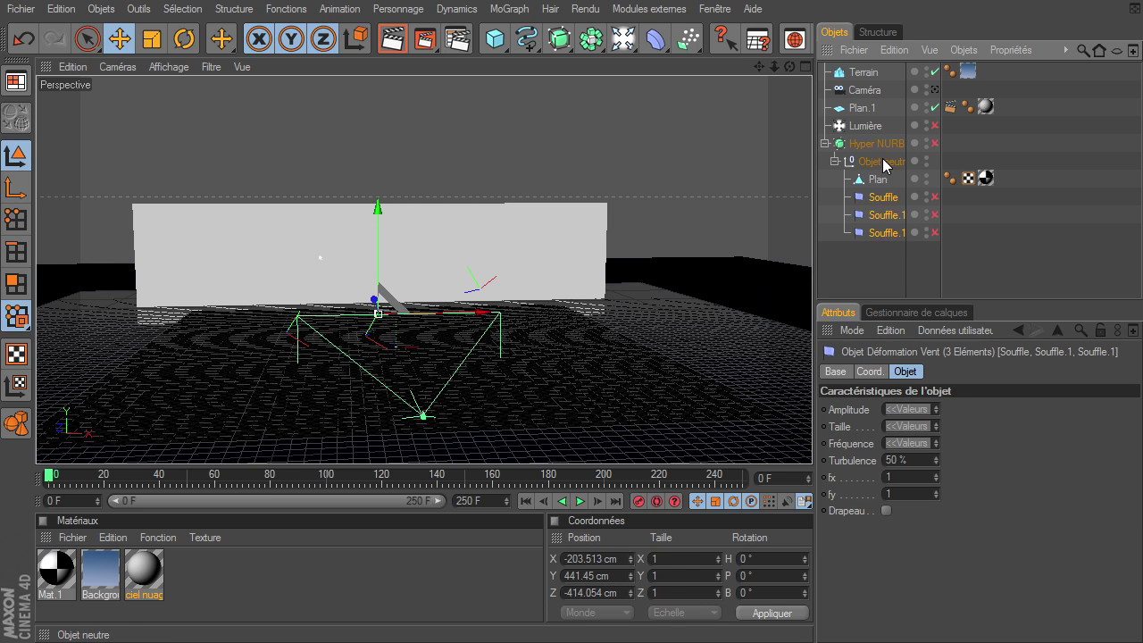
left_click(880, 161)
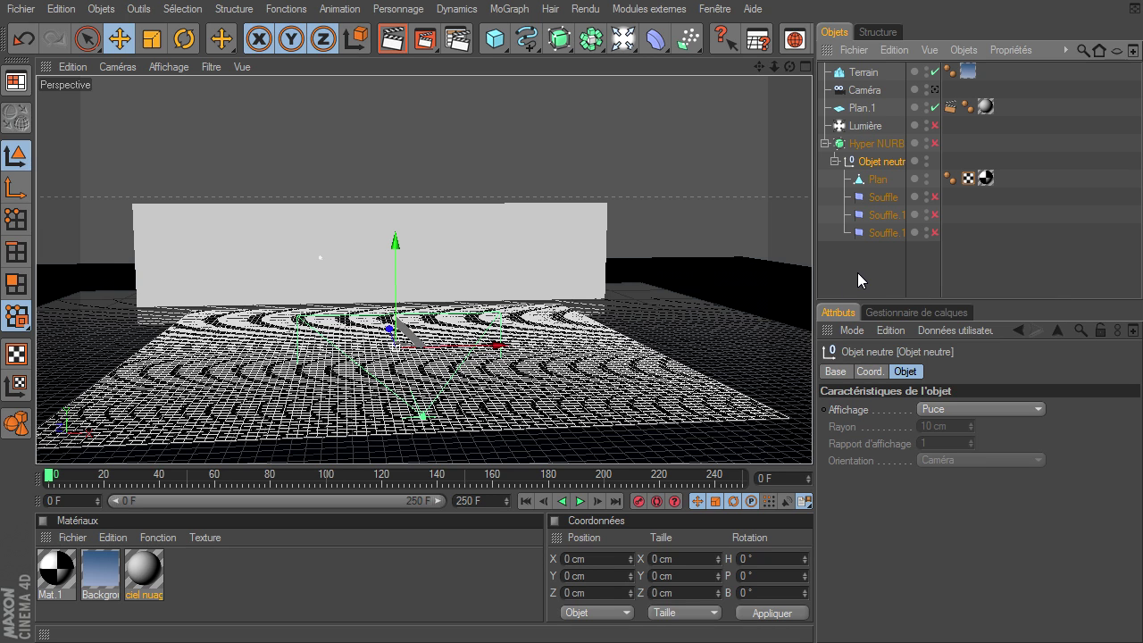
left_click(877, 143)
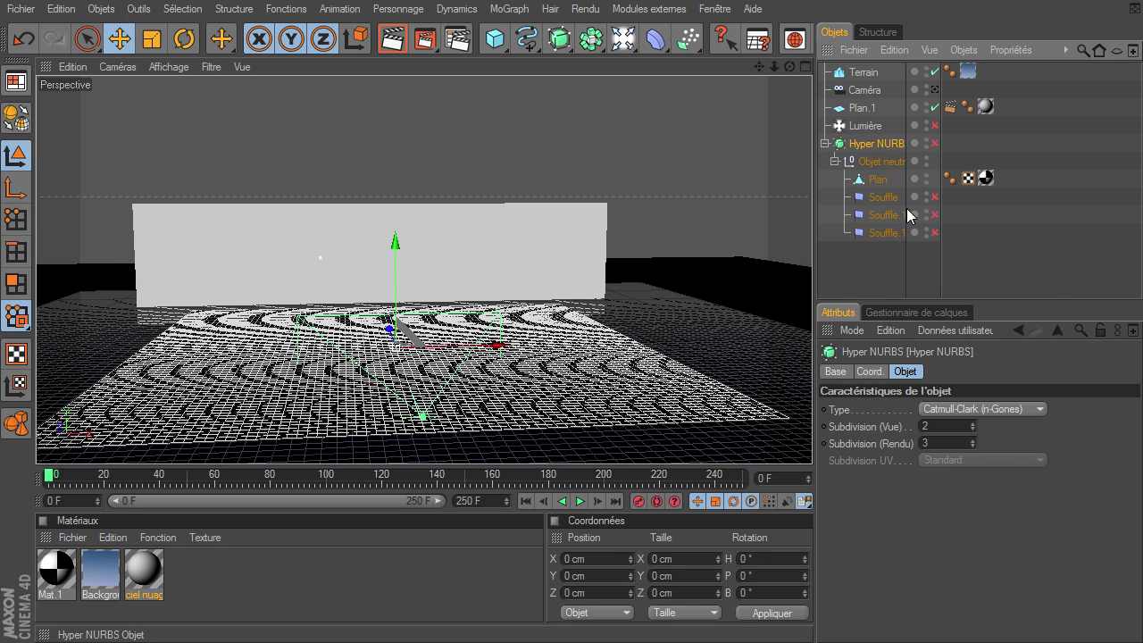
left_click(20, 10)
- Create a new scene with an 80 × 80-segment Plan, enlarged to about 752 × 723 cm
left_click(34, 36)
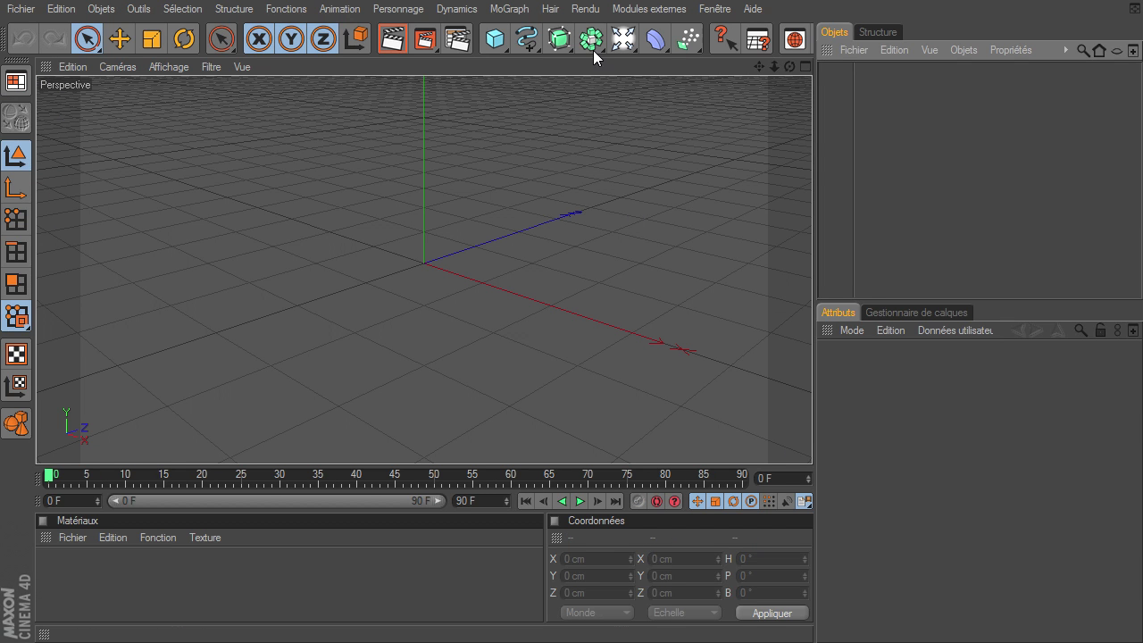
mouse_move(495, 38)
left_mouse_down()
mouse_move(634, 154)
mouse_move(708, 77)
left_mouse_up()
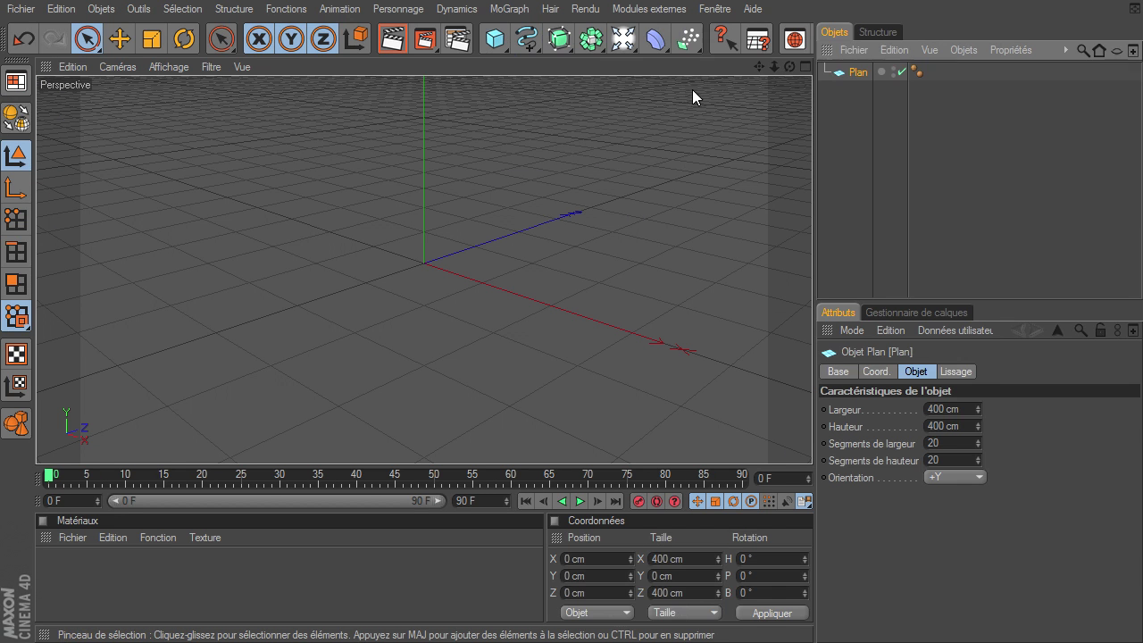
left_click(944, 439)
type("80")
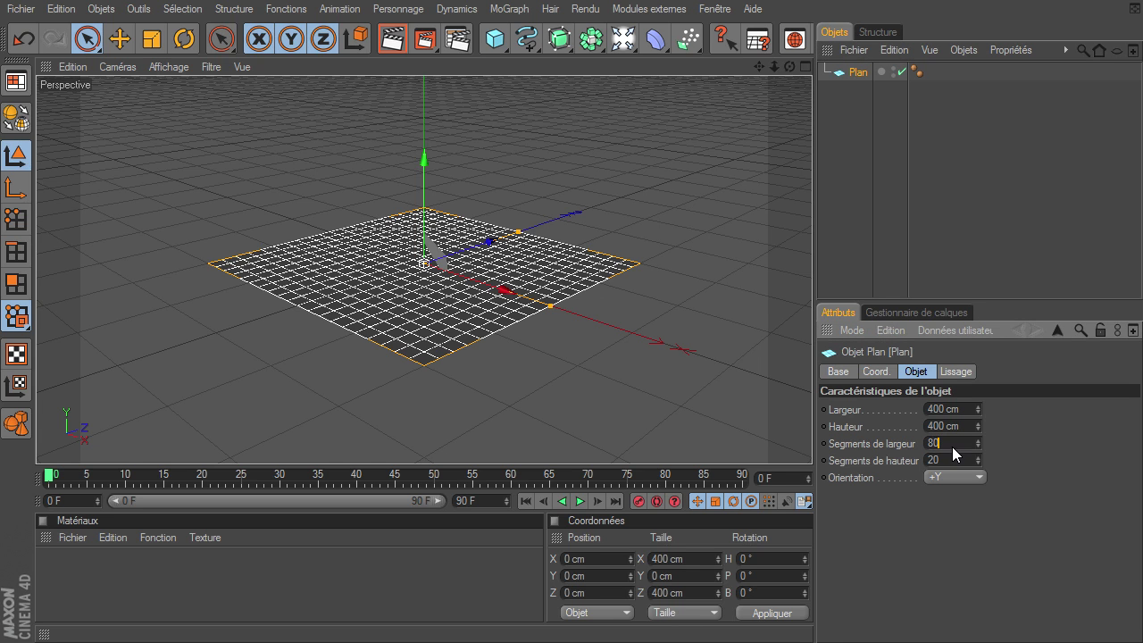
left_click(950, 458)
type("80")
key("Return")
left_click_drag(550, 306, 706, 358)
left_click_drag(518, 232, 99, 361)
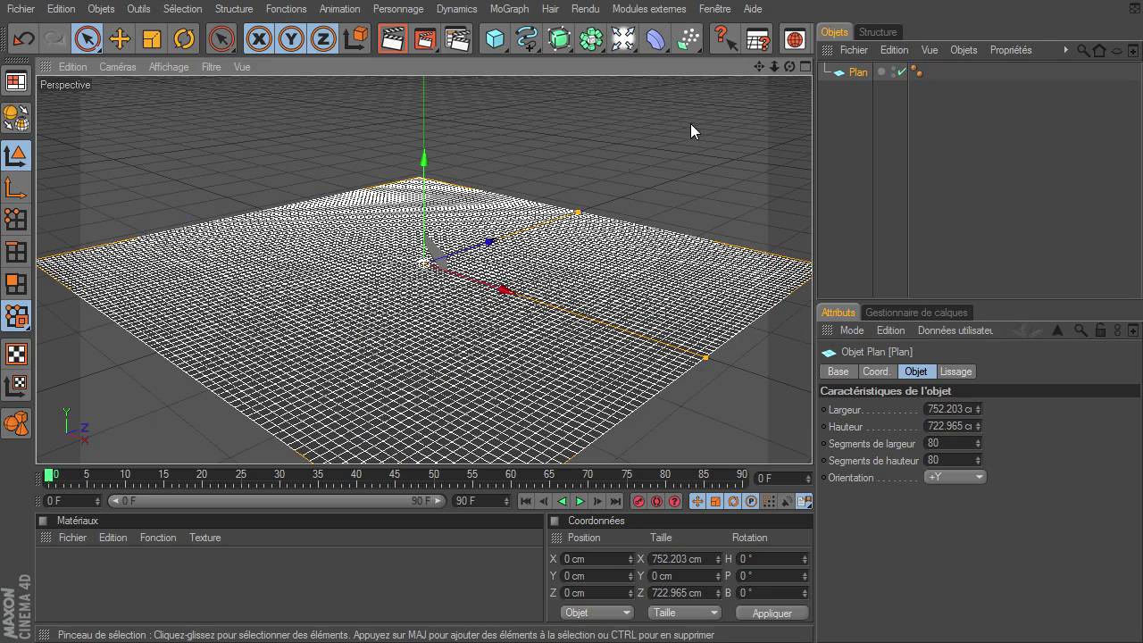
- Add a Souffle deformer and group it with Plan under an Objet neutre, Plan listed first
left_click(660, 45)
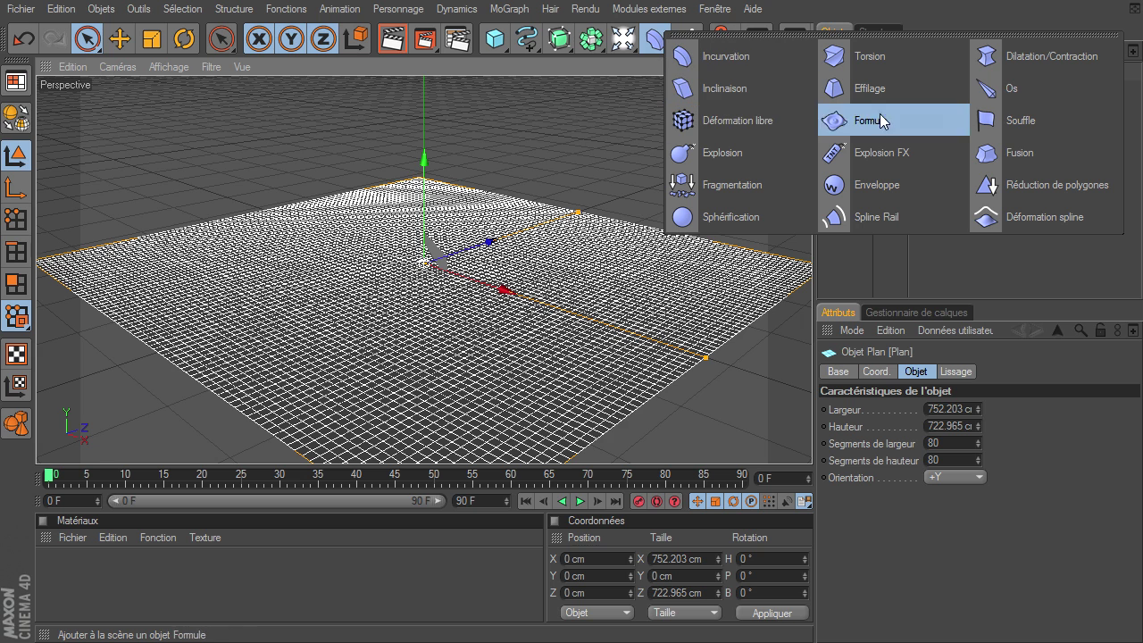
left_click(1021, 117)
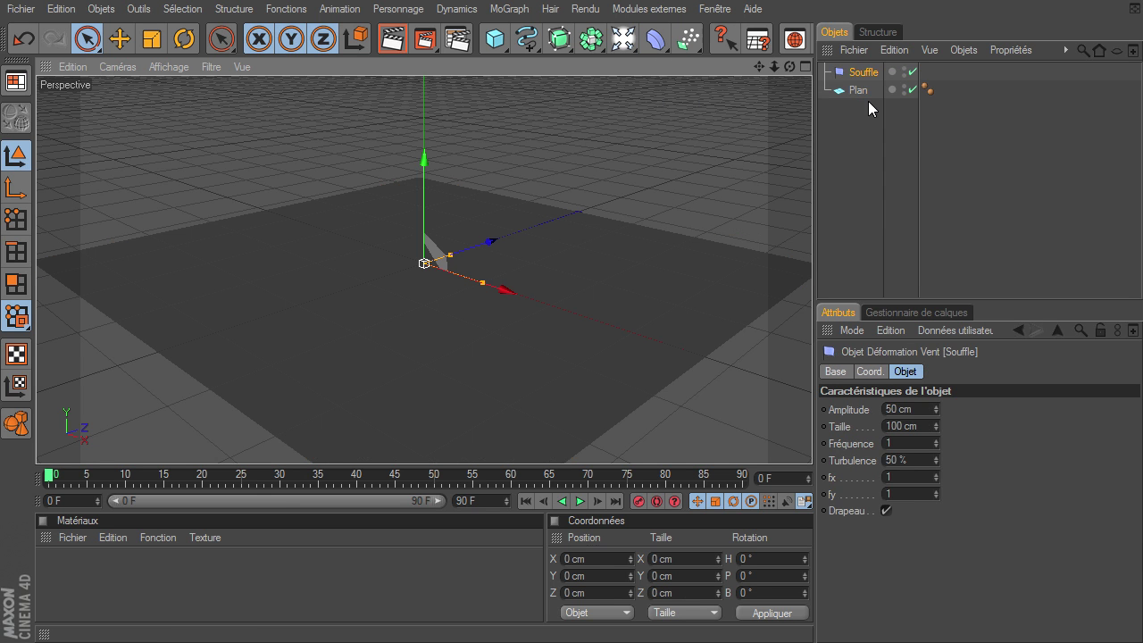
left_click_drag(838, 126, 880, 76)
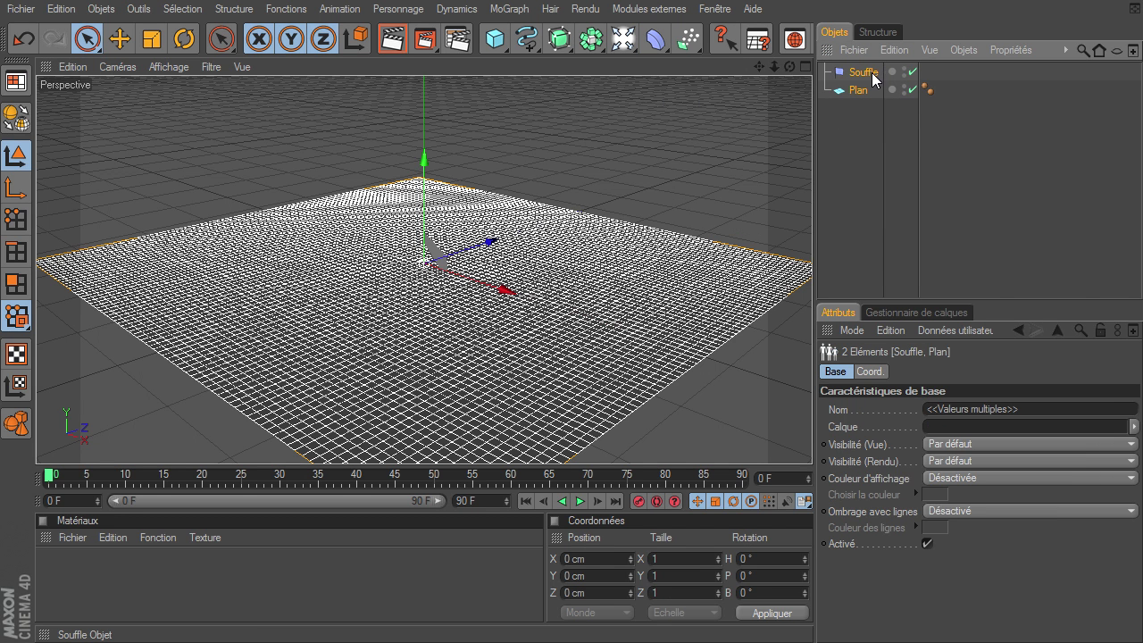
right_click(871, 74)
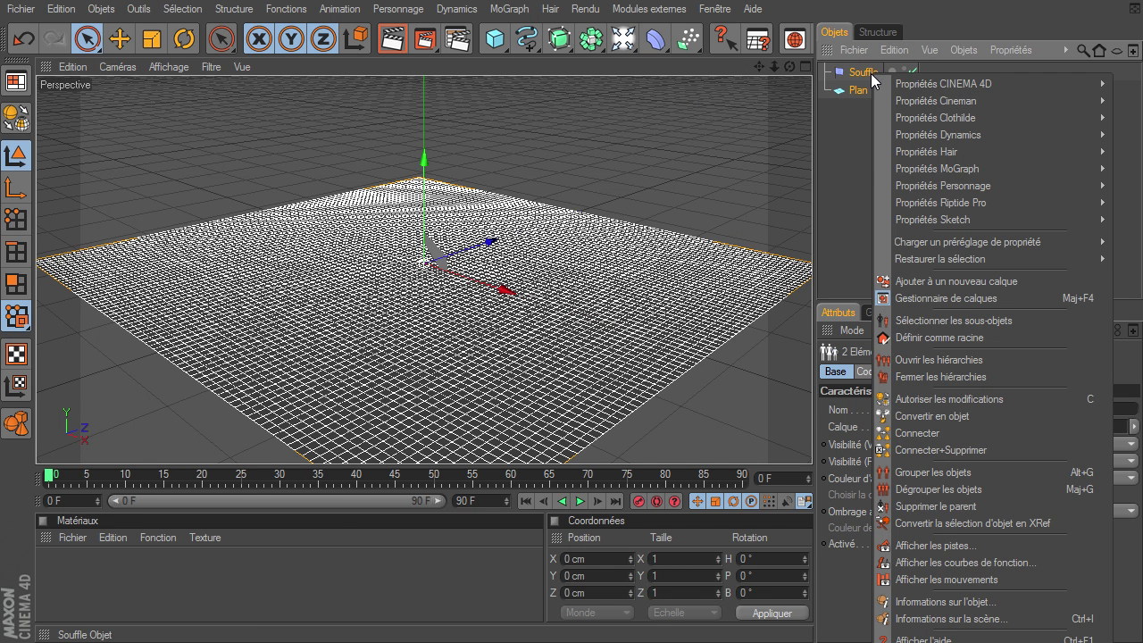
left_click(911, 473)
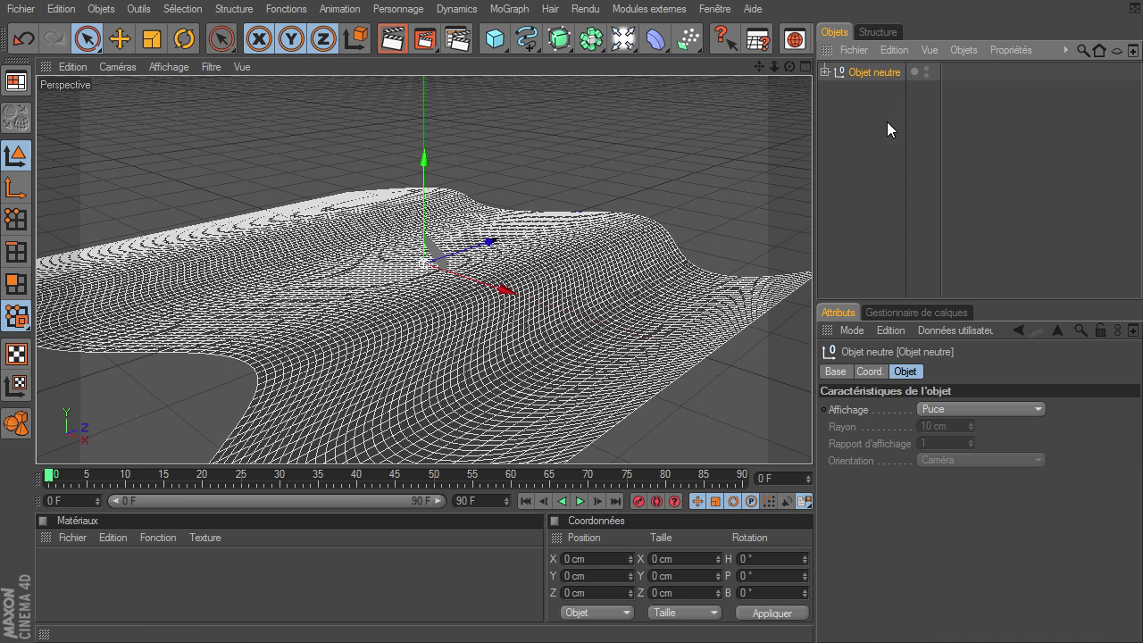
left_click(825, 72)
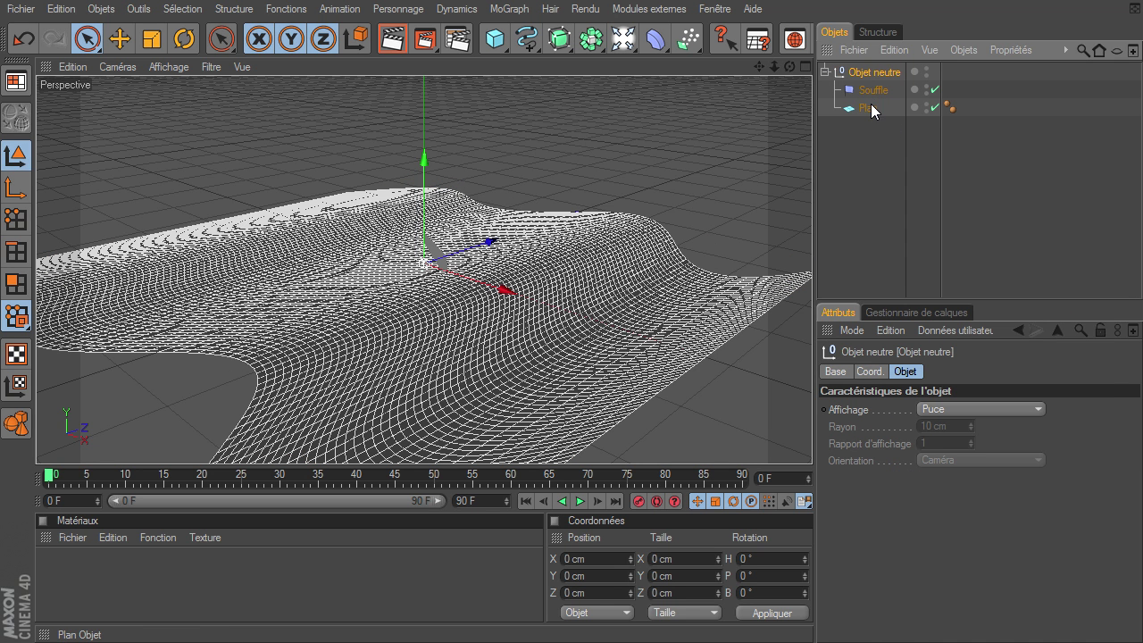
left_click_drag(868, 107, 882, 81)
left_click(878, 111)
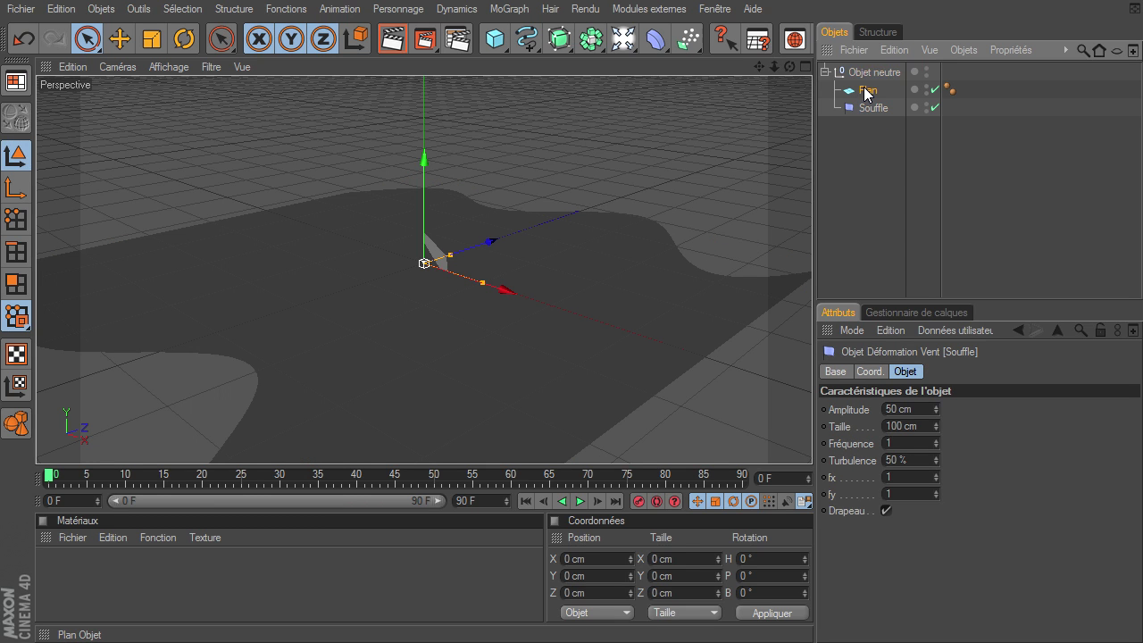
left_click(863, 90)
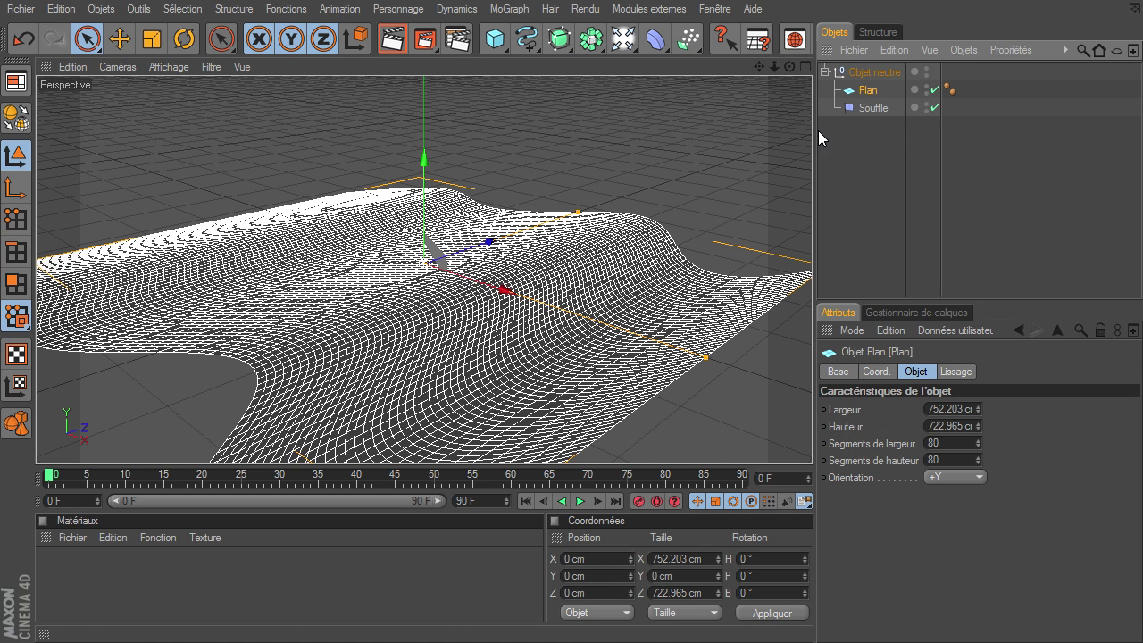
- Make the Plan editable and give the Souffle 25 cm amplitude and 200 cm size
left_click(16, 116)
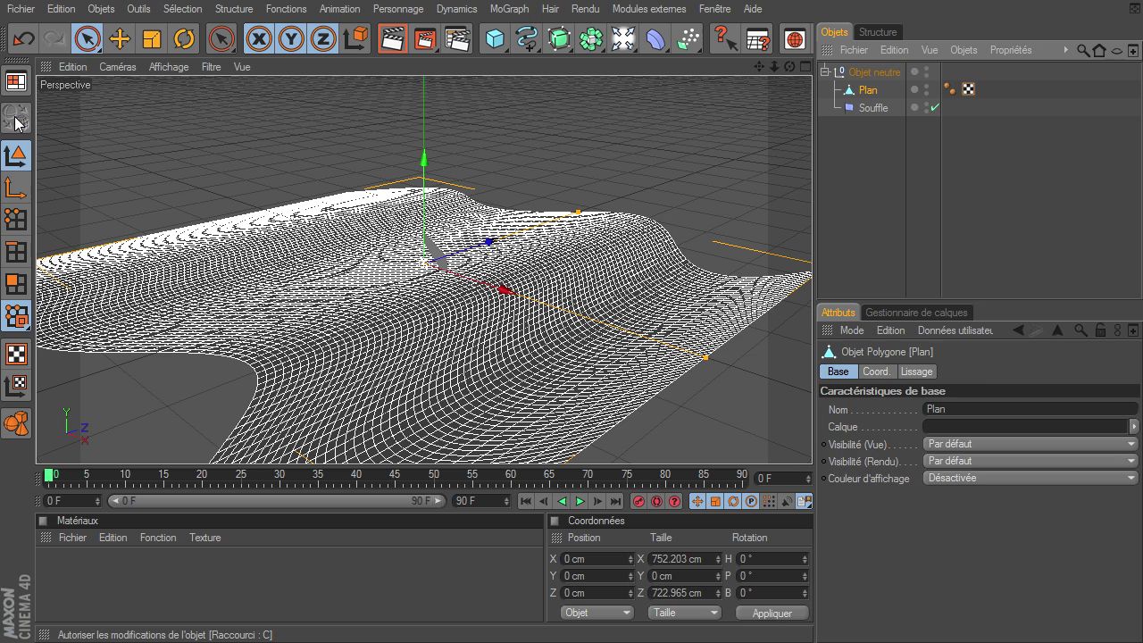
left_click(869, 109)
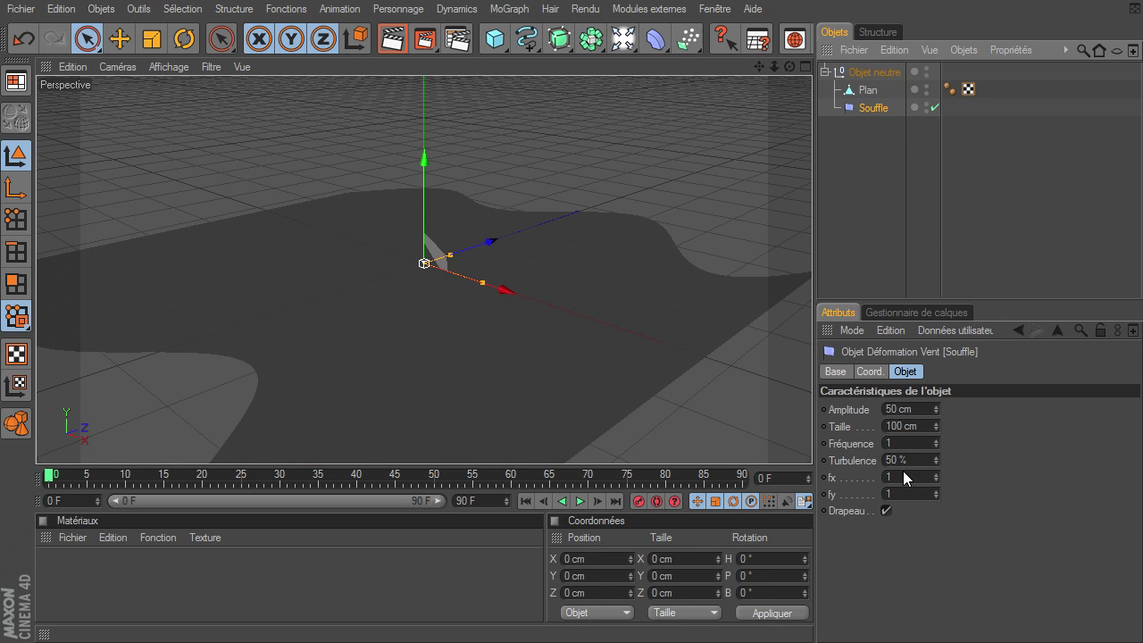
left_click(920, 407)
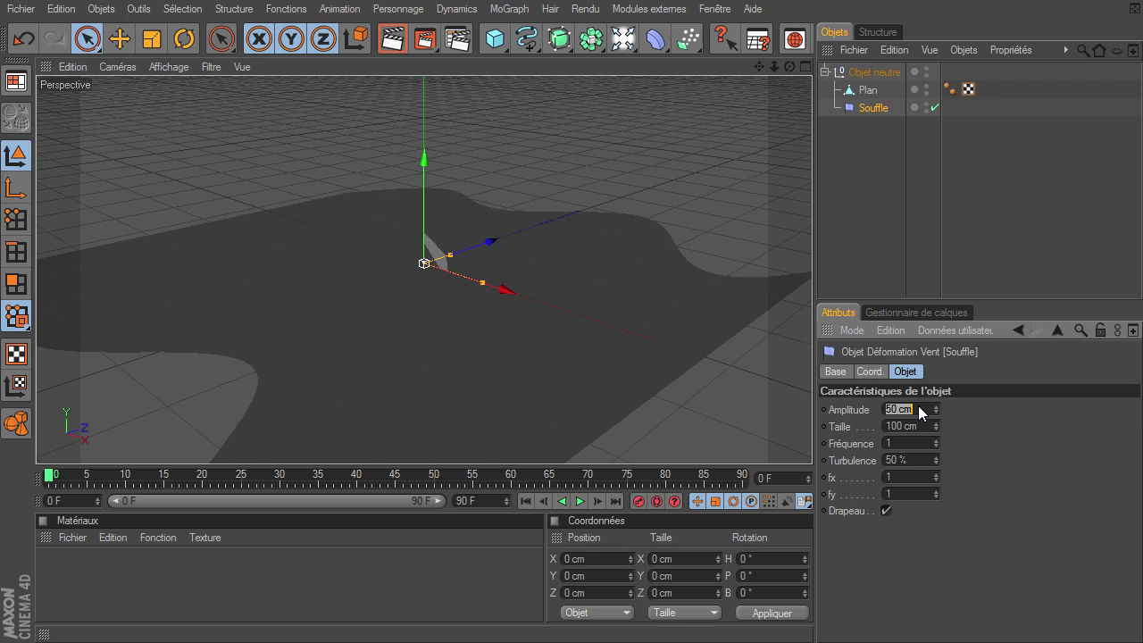
type("25")
key("Return")
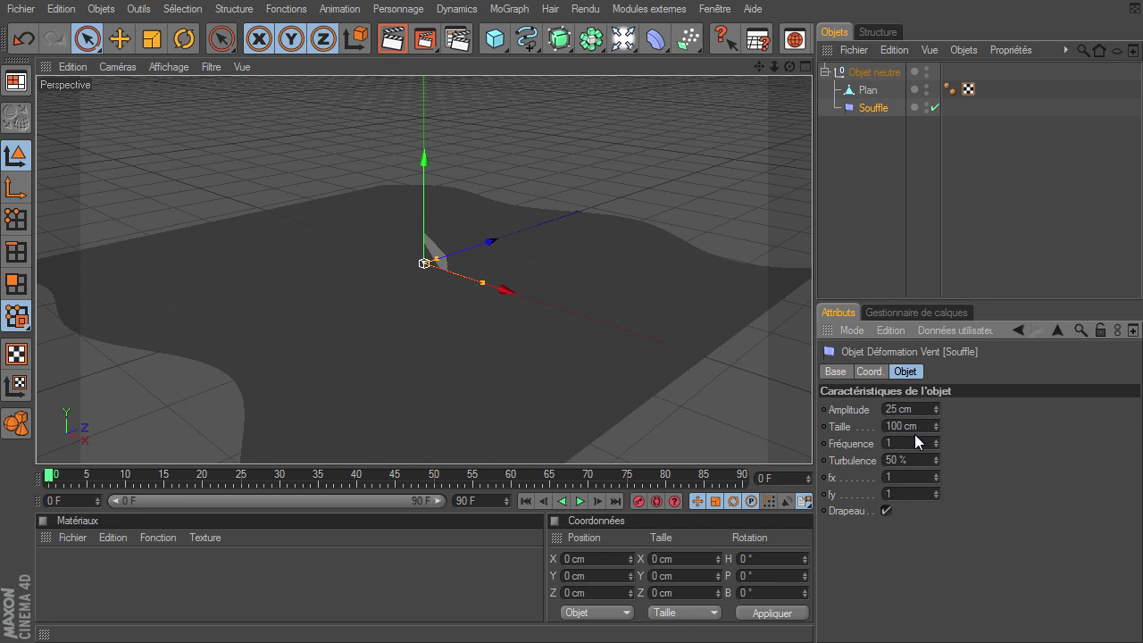
type("20")
key("Return")
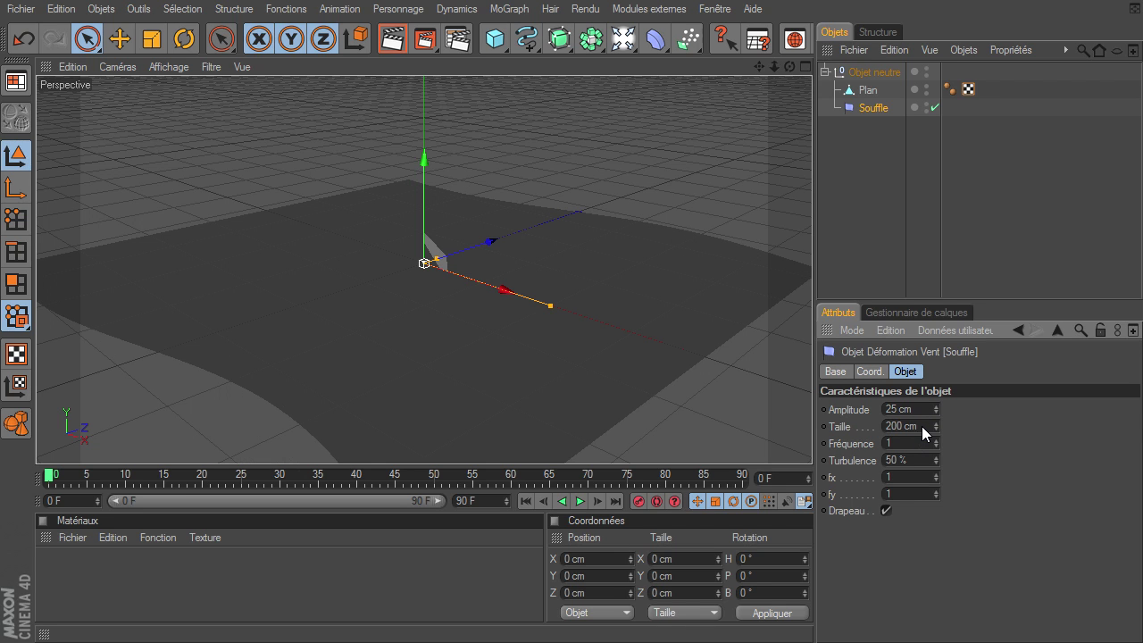
- Play the wave animation and extend the timeline and preview range to 900 frames
left_click_drag(790, 66, 525, 458)
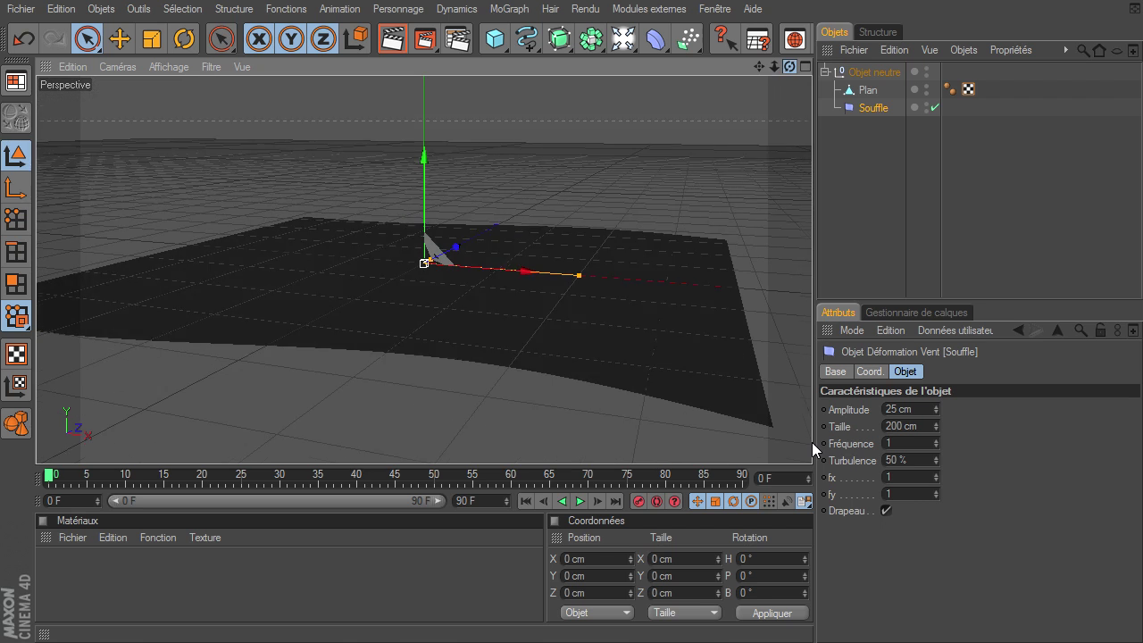
left_click(580, 501)
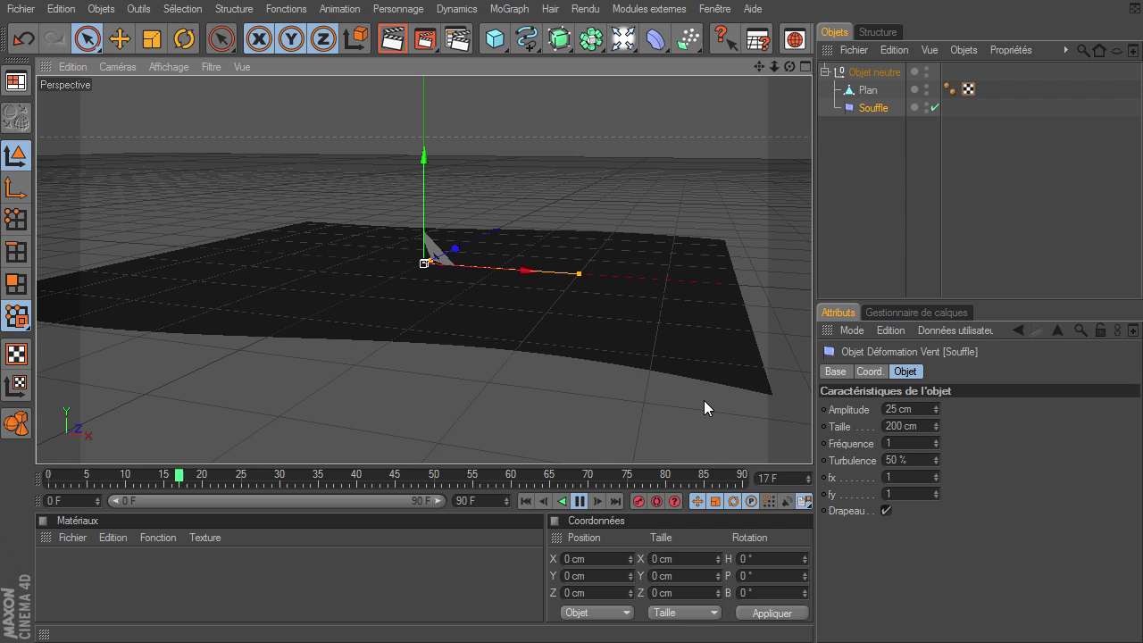
left_click(490, 501)
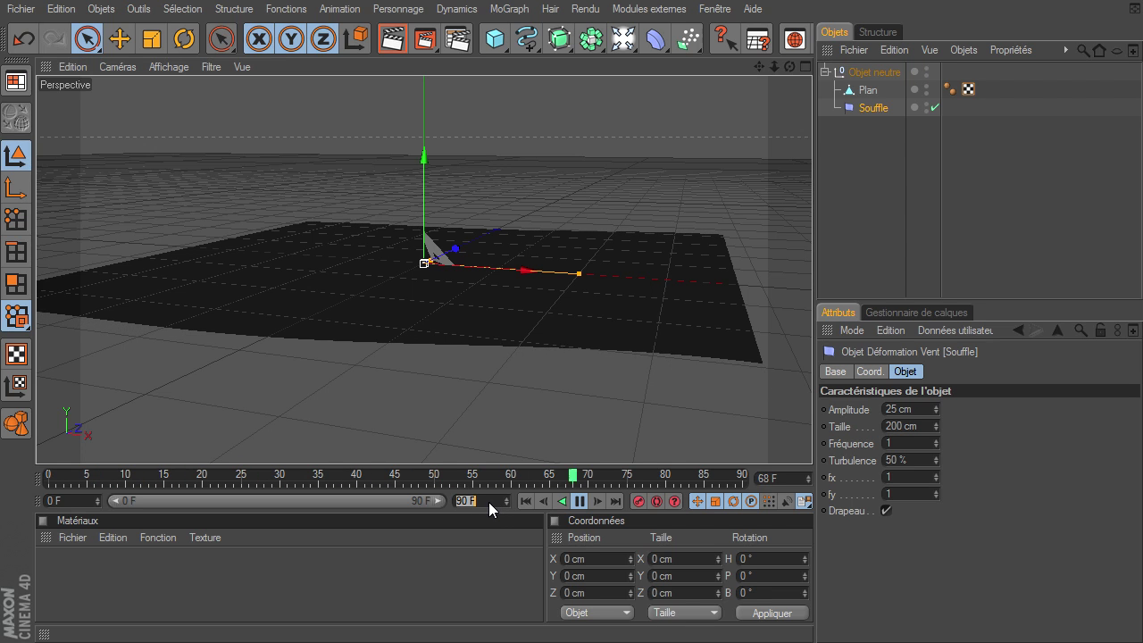
type("900")
key("Return")
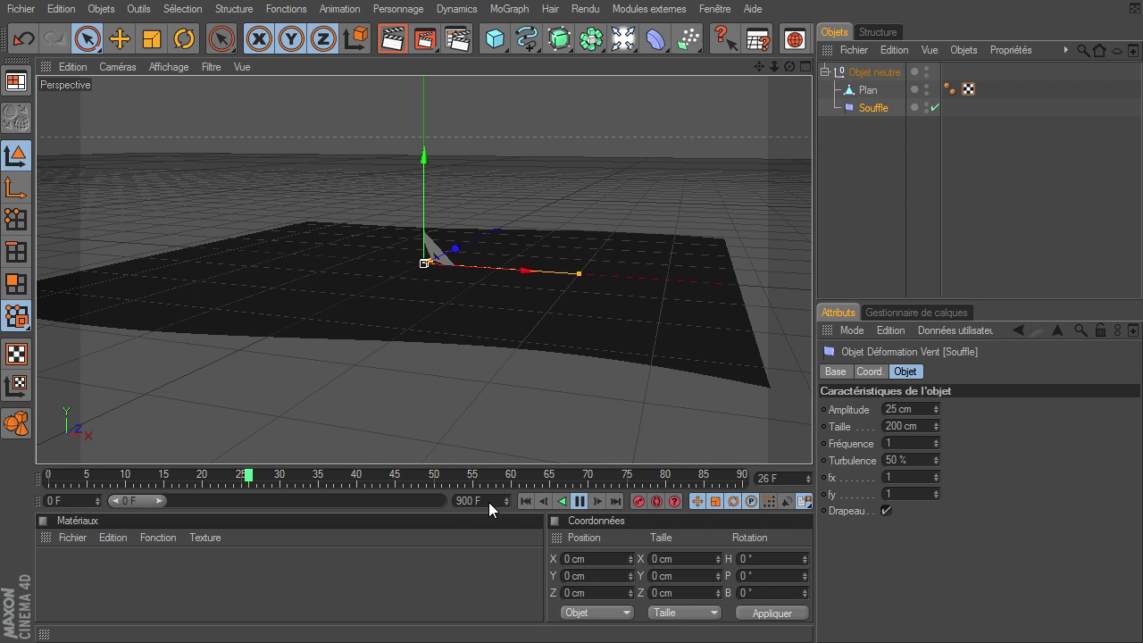
left_click_drag(161, 501, 446, 501)
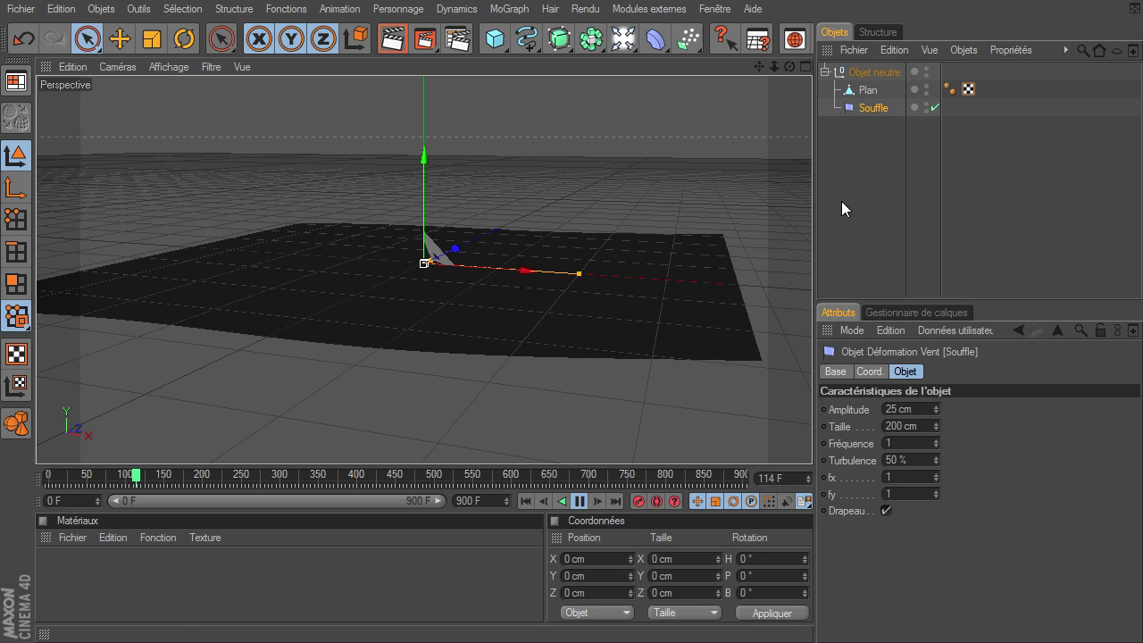
- Set the Souffle's Taille to 150 cm and its Amplitude to 100 cm
double_click(924, 427)
type("150")
key("Return")
double_click(921, 412)
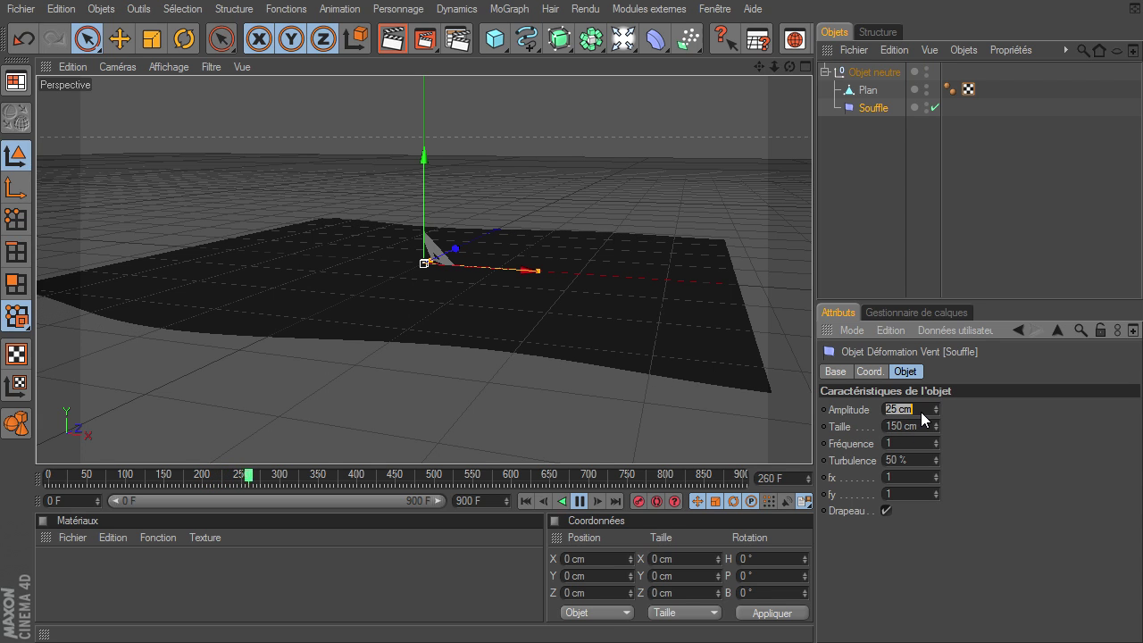
type("10")
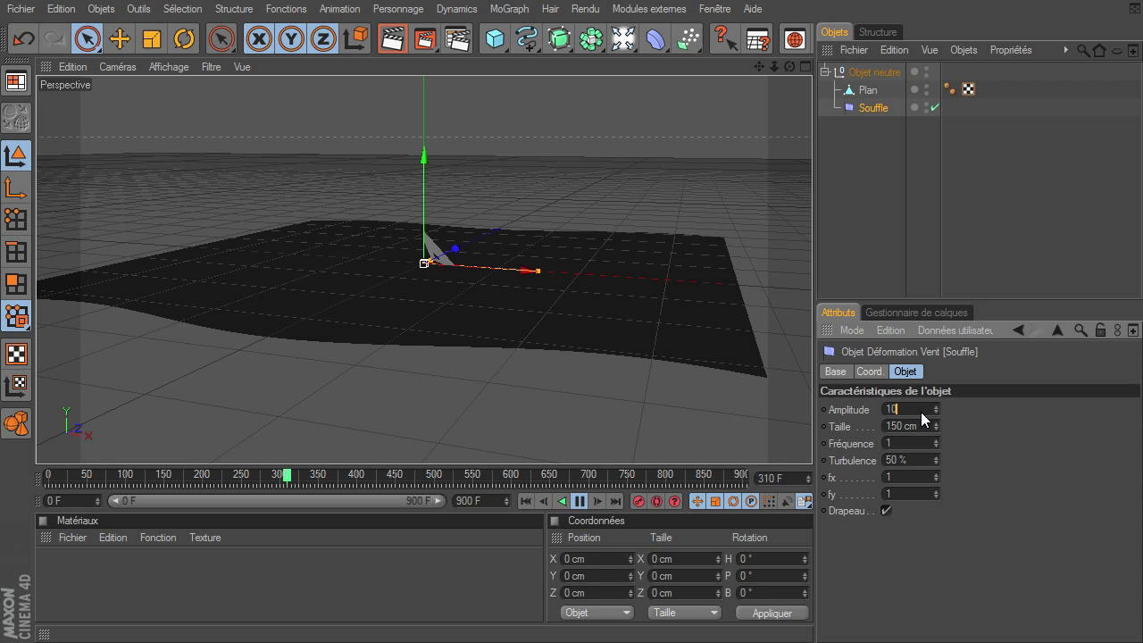
key("Return")
double_click(920, 412)
type("100")
key("Return")
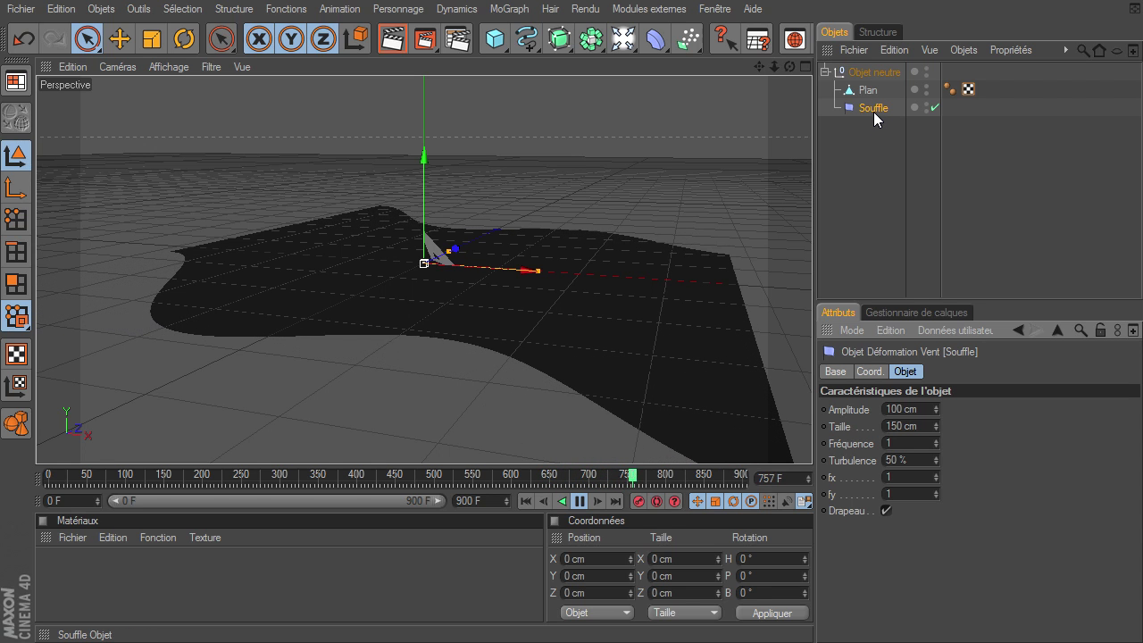
- Add a second Souffle under the Objet neutre with 10 cm amplitude and 200 cm size
left_click(655, 38)
left_click(1008, 122)
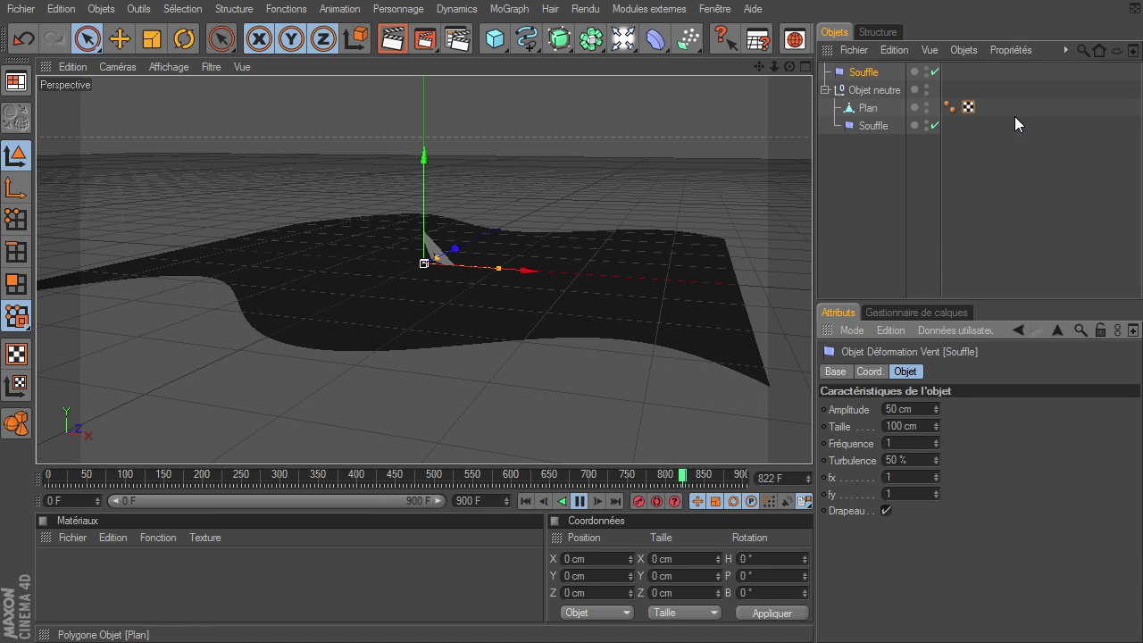
left_click_drag(863, 71, 880, 118)
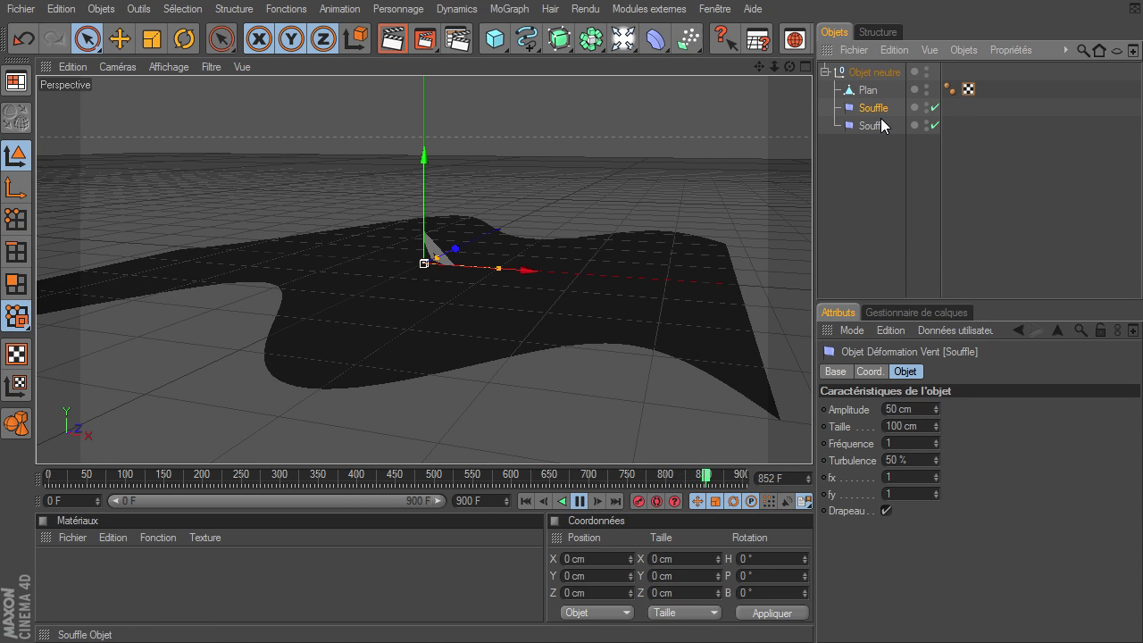
double_click(910, 409)
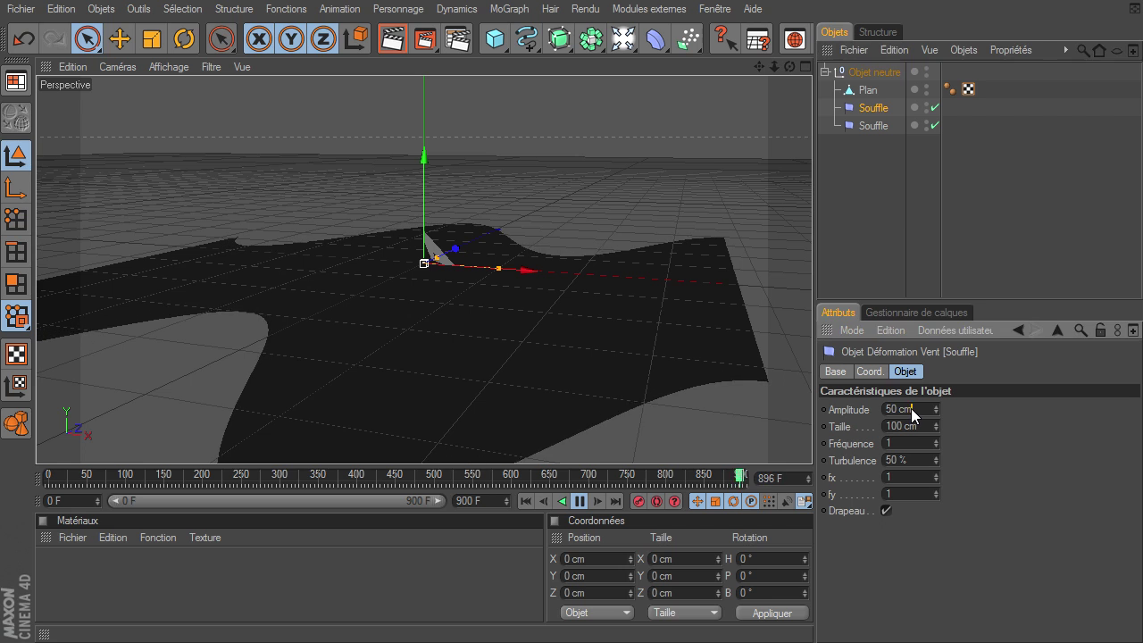
type("10")
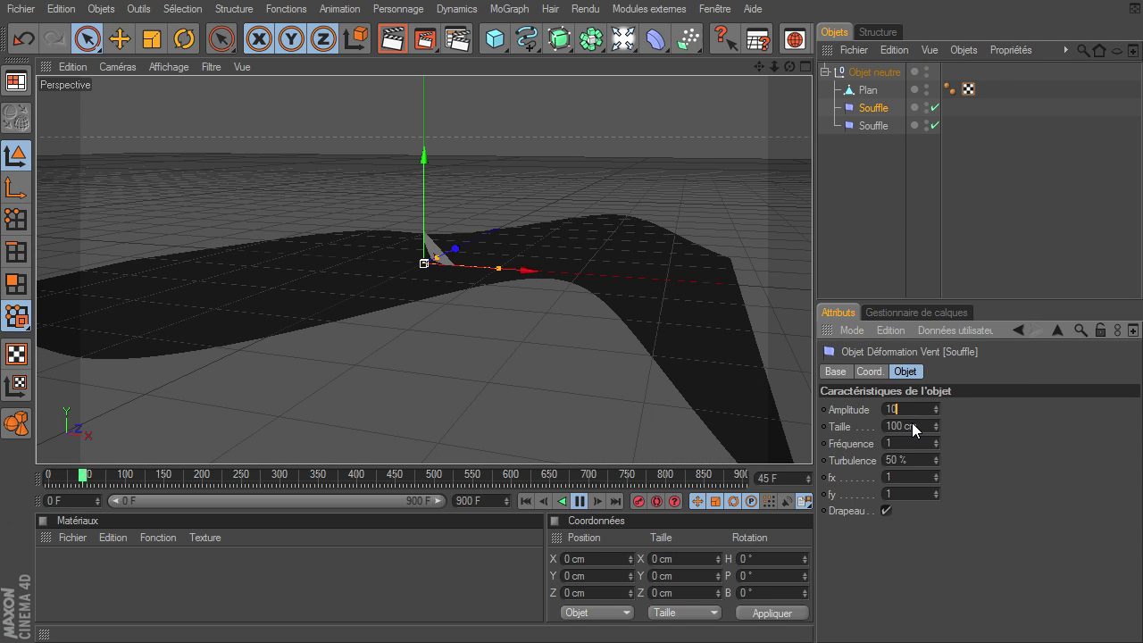
double_click(919, 424)
type("200")
key("Return")
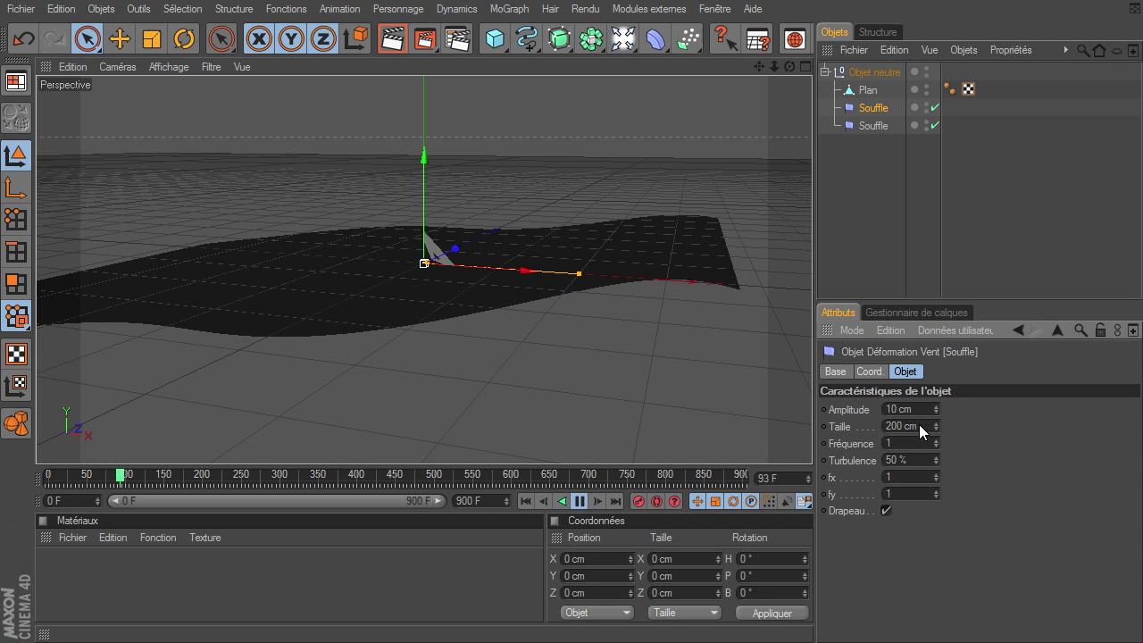
- Select the plane with both wind deformers, deselect, and orbit to face the plane frontally
left_click_drag(867, 134, 897, 95)
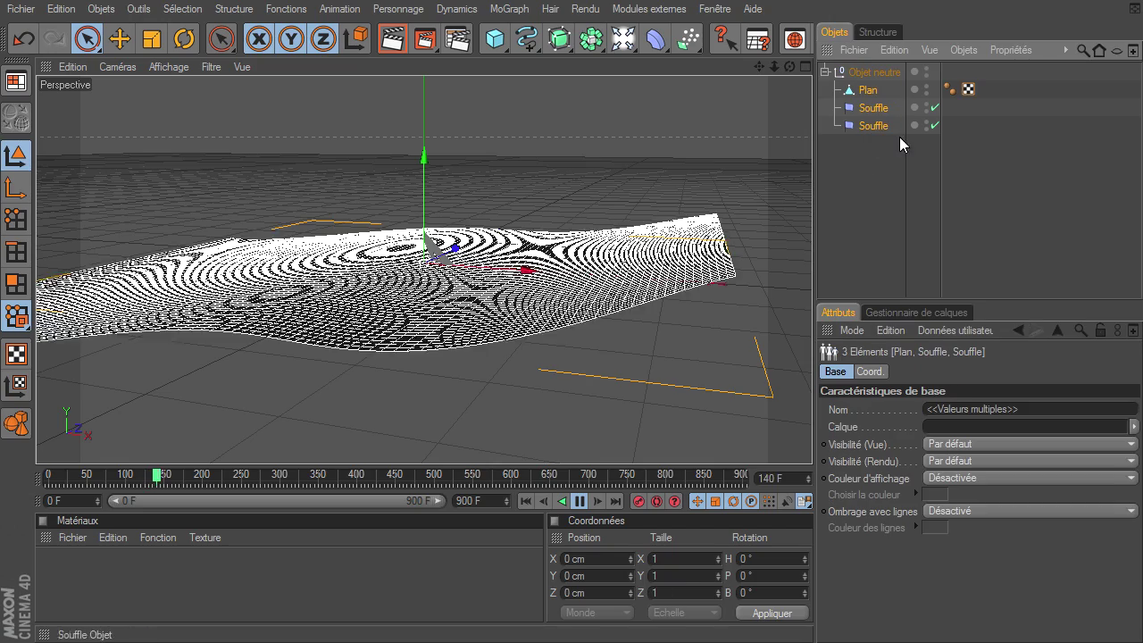
left_click(878, 187)
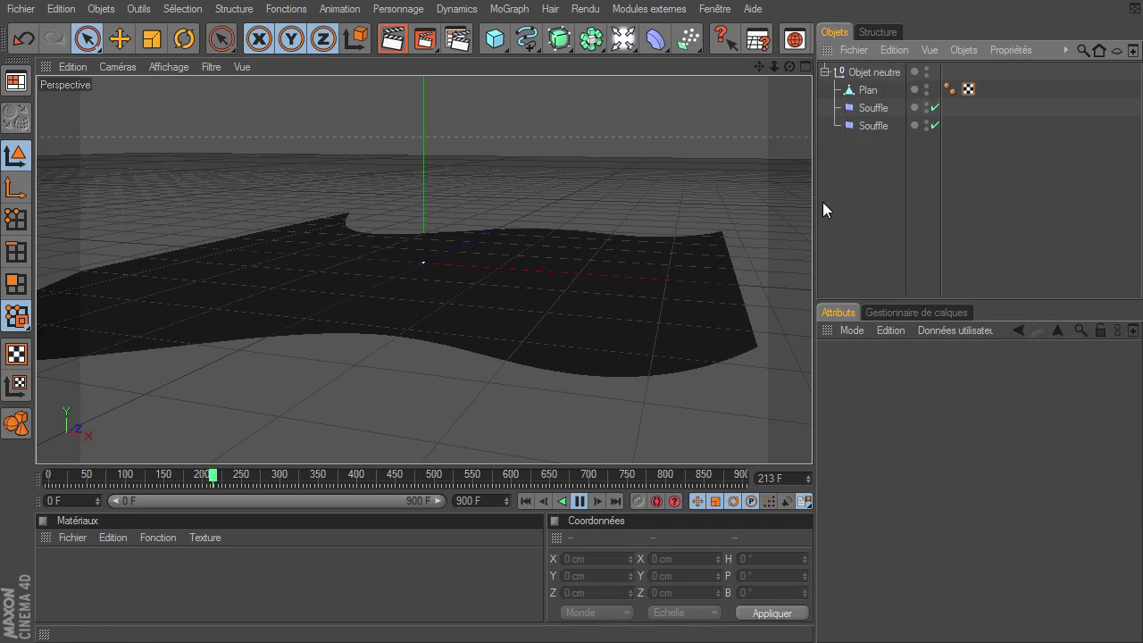
mouse_move(786, 68)
left_mouse_down()
mouse_move(812, 442)
mouse_move(870, 161)
left_mouse_up()
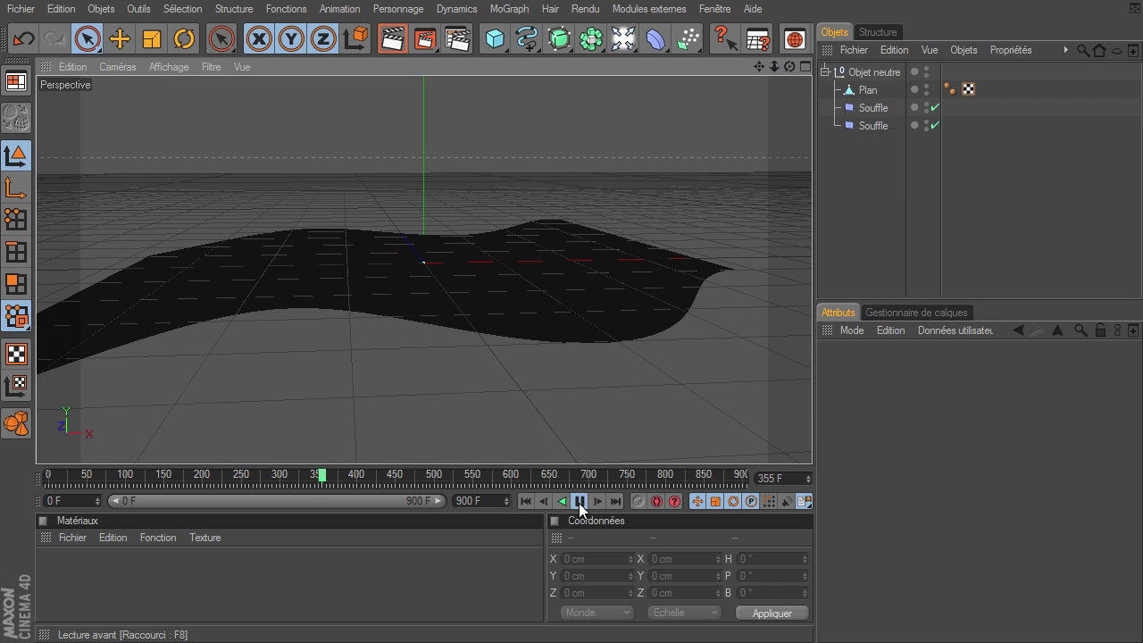
left_click(20, 9)
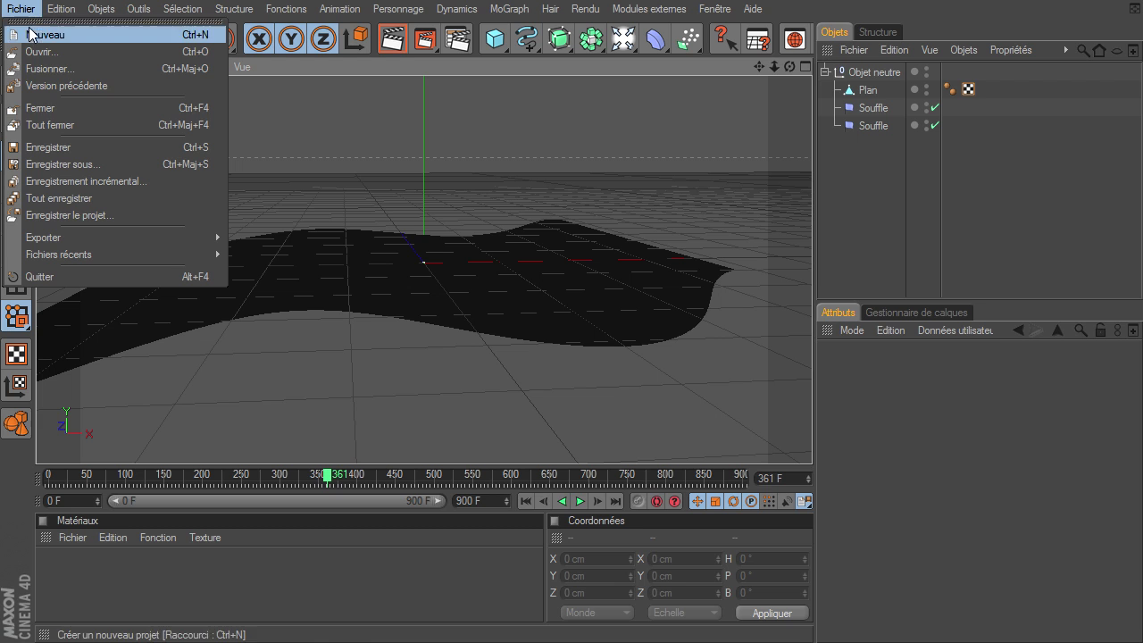
- Close the practice scene without saving and review the ocean scene's plane, deformers, null and Hyper NURBS
left_click(80, 111)
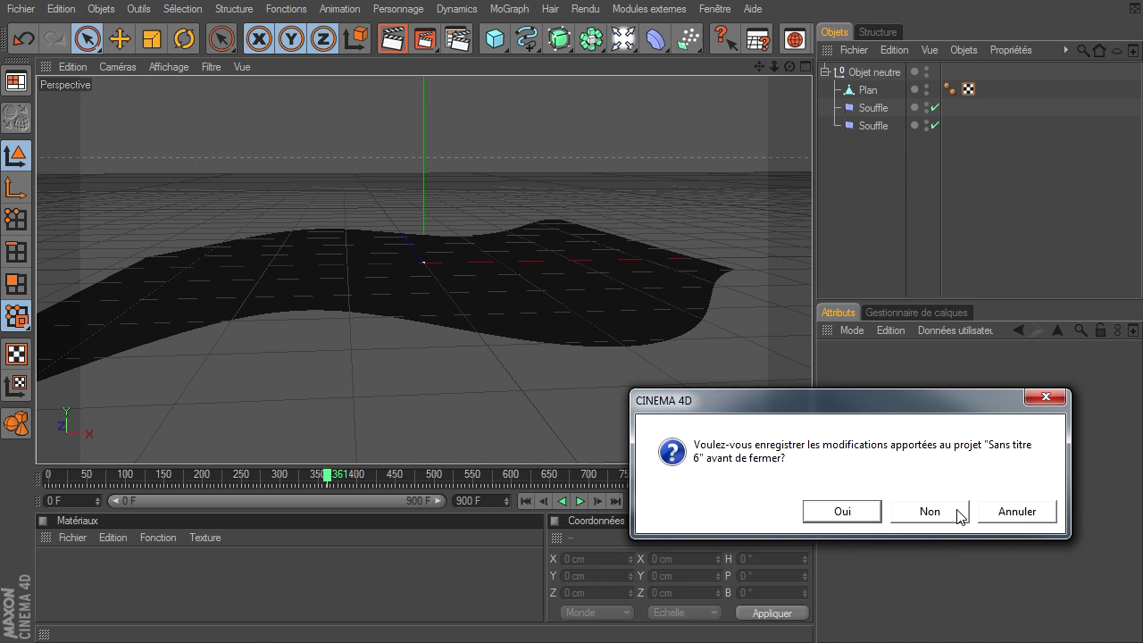
left_click(960, 515)
left_click(874, 180)
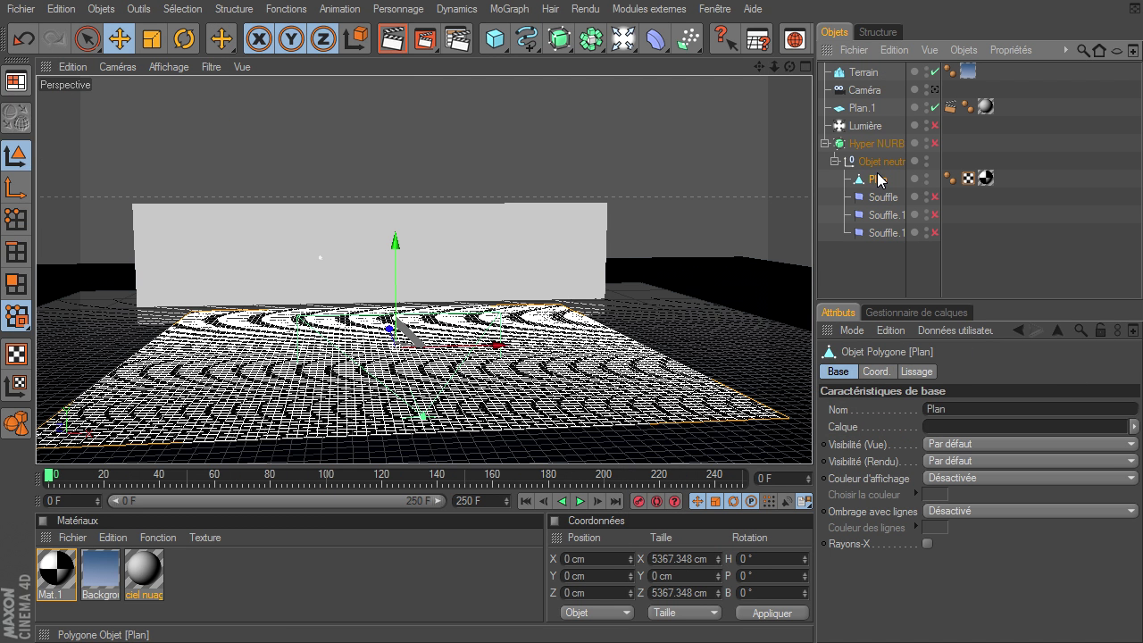
left_click(888, 198)
left_click(883, 215)
left_click(878, 233)
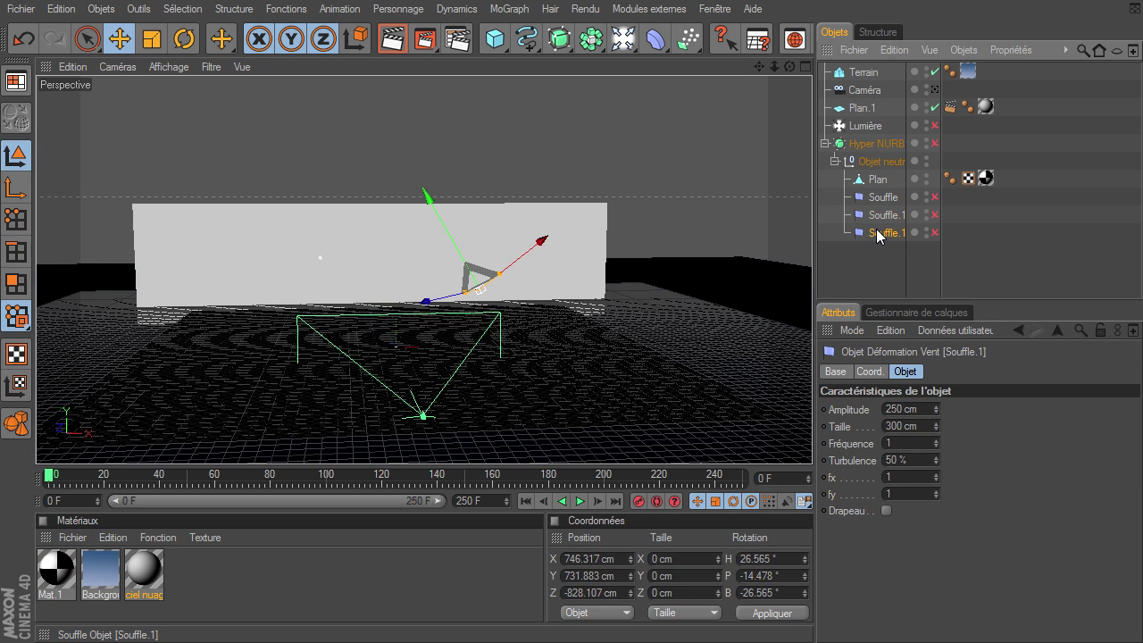
left_click(877, 164)
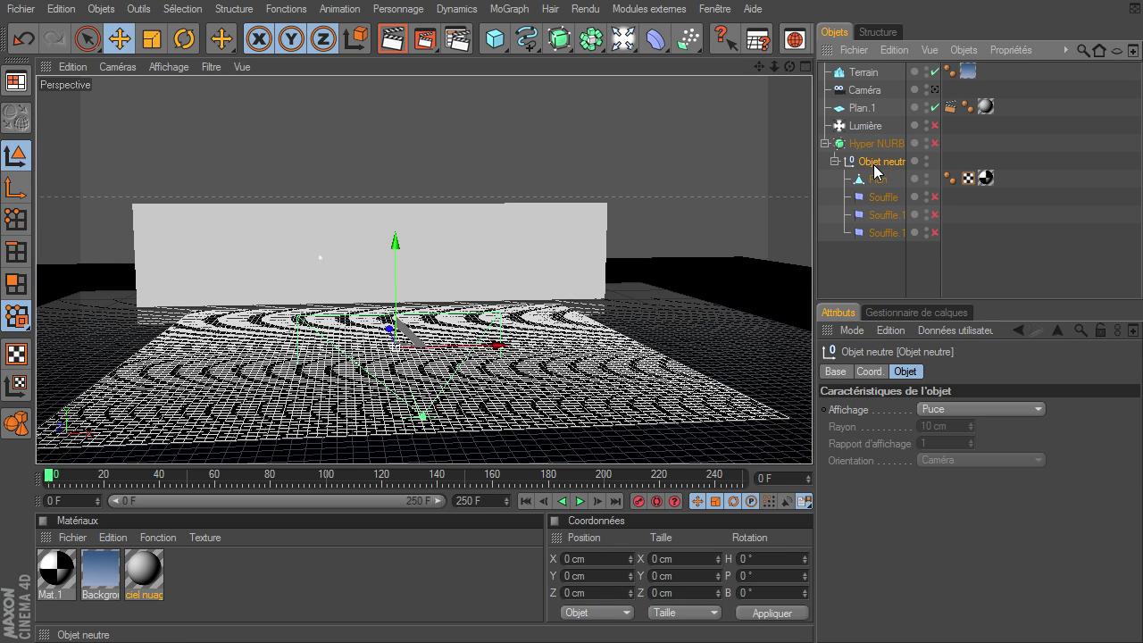
left_click(882, 145)
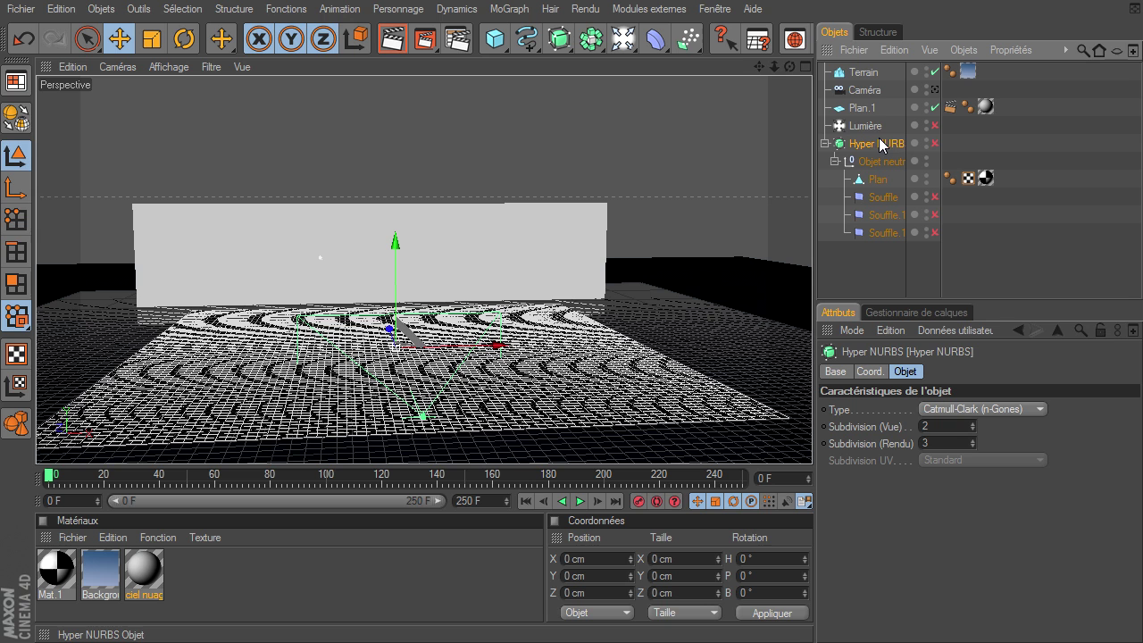
- Switch on the Lumière light and the Hyper NURBS smoothing on the ocean plane
left_click(934, 126)
left_click(934, 144)
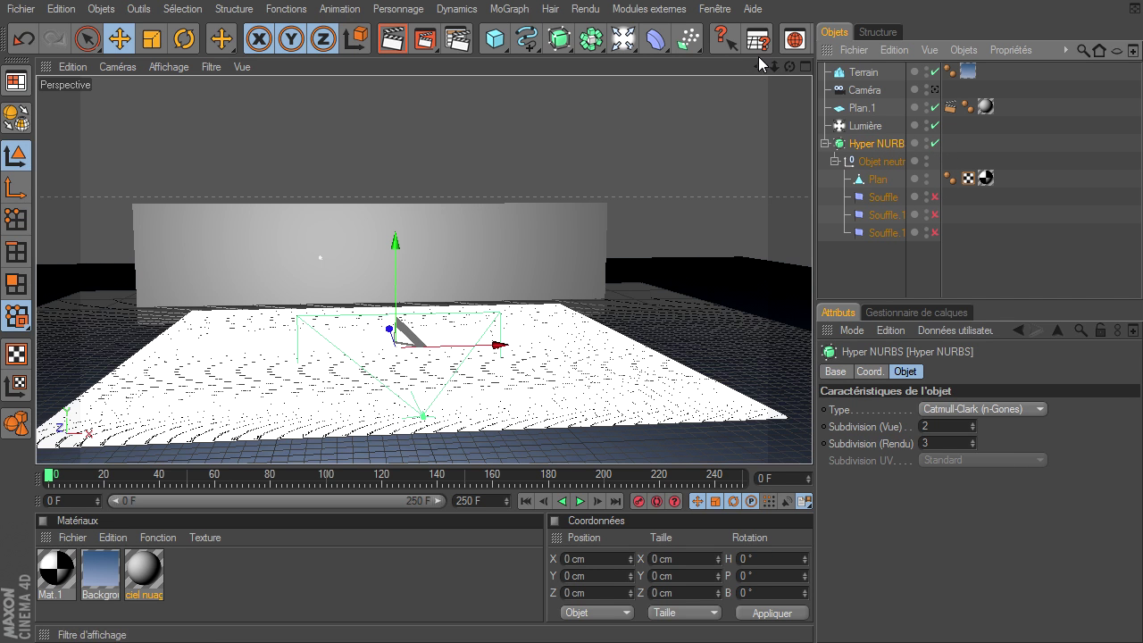
mouse_move(789, 66)
left_mouse_down()
mouse_move(765, 64)
mouse_move(812, 442)
left_mouse_up()
- Enable the first Souffle deformer and view the rippled ocean plane from a new angle
left_click(896, 196)
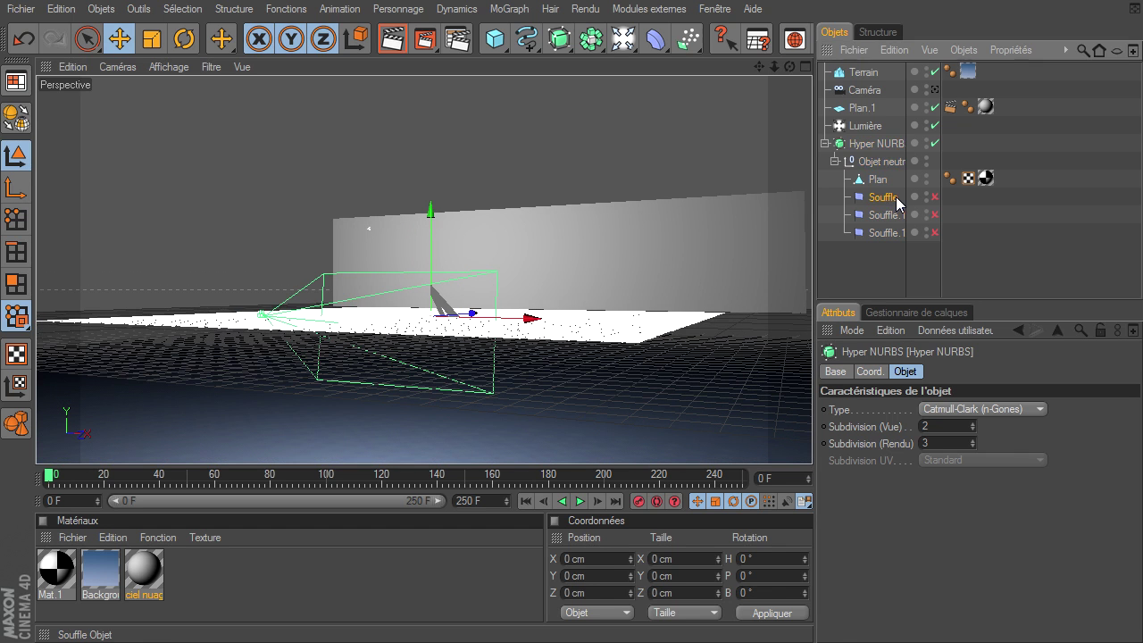
left_click_drag(788, 70, 812, 442)
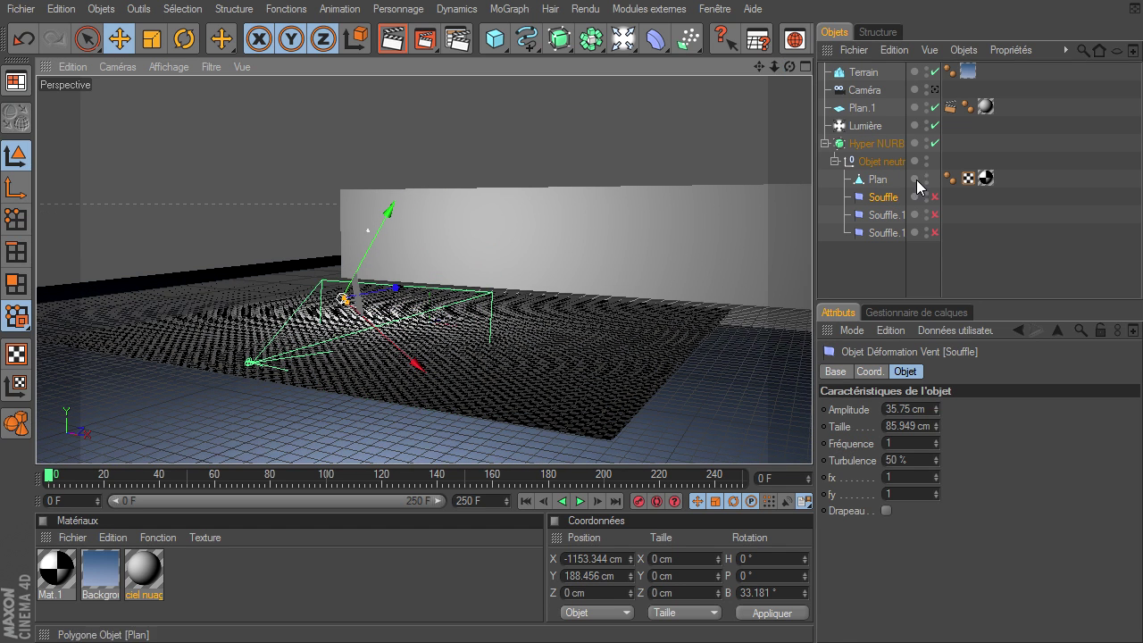
left_click(936, 197)
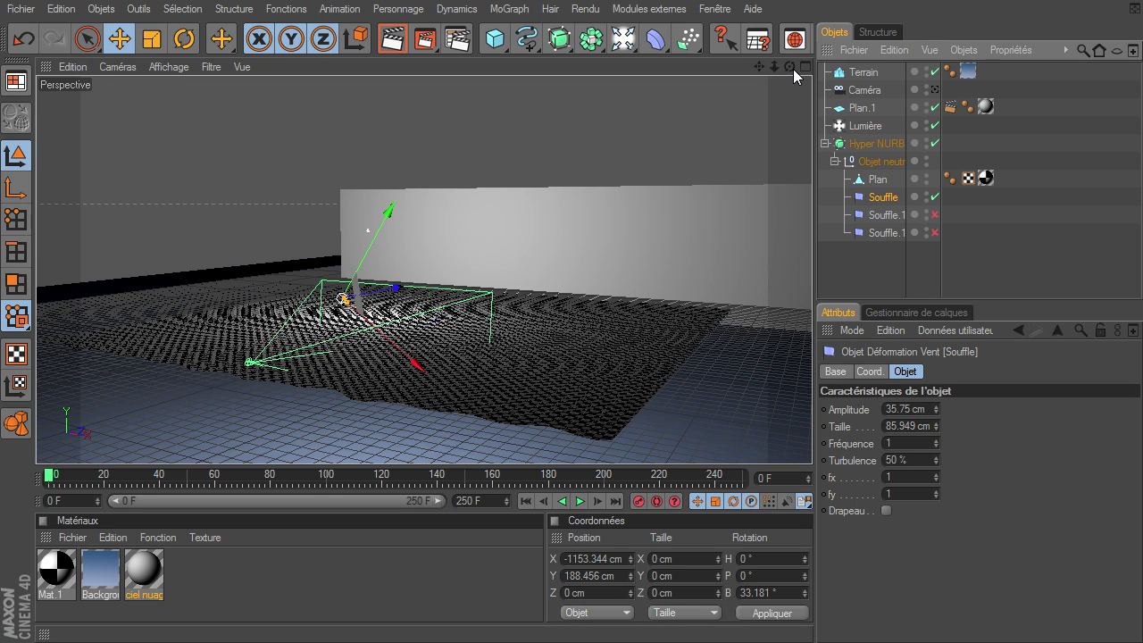
left_click_drag(791, 67, 813, 442)
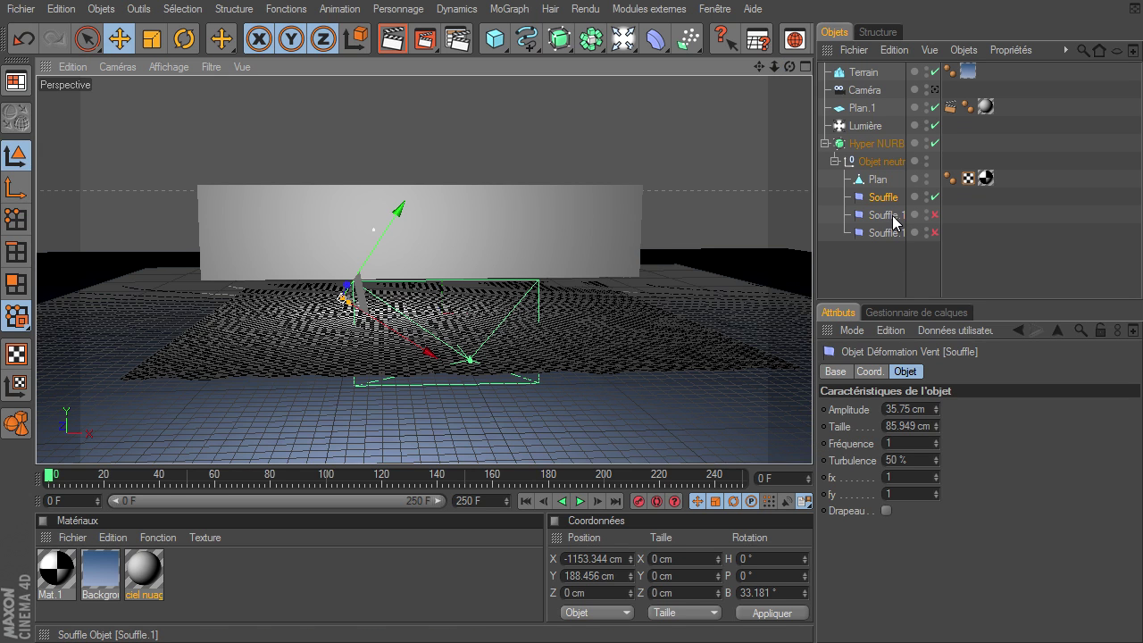
- Enable the second and third wind deformers and inspect the third's frequency setting
left_click(893, 216)
left_click(935, 215)
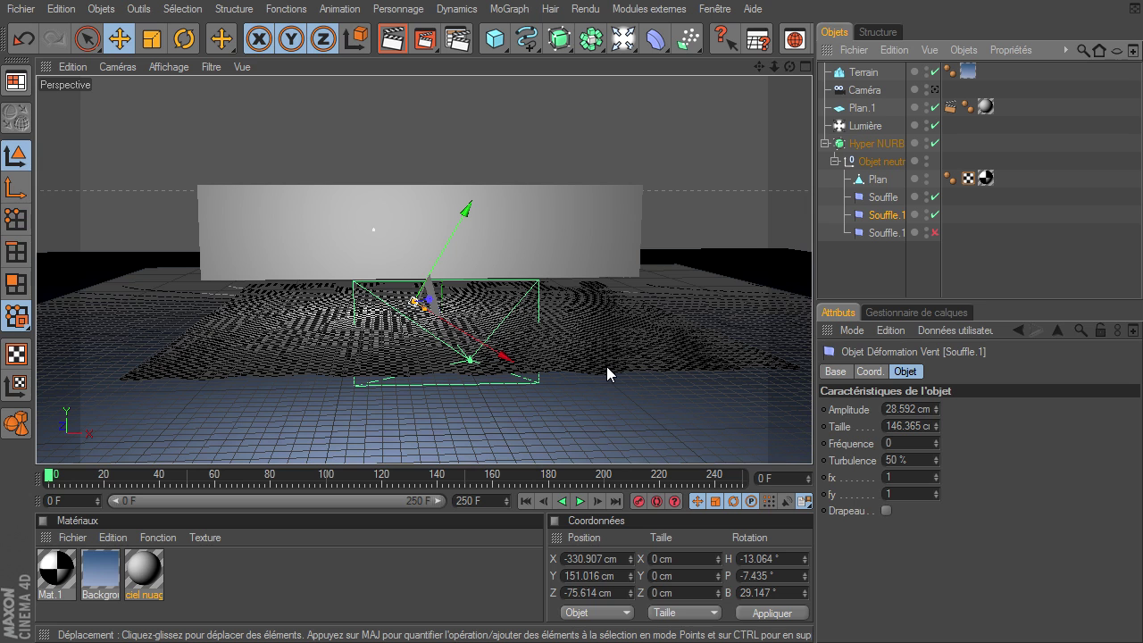
left_click(935, 233)
left_click(896, 235)
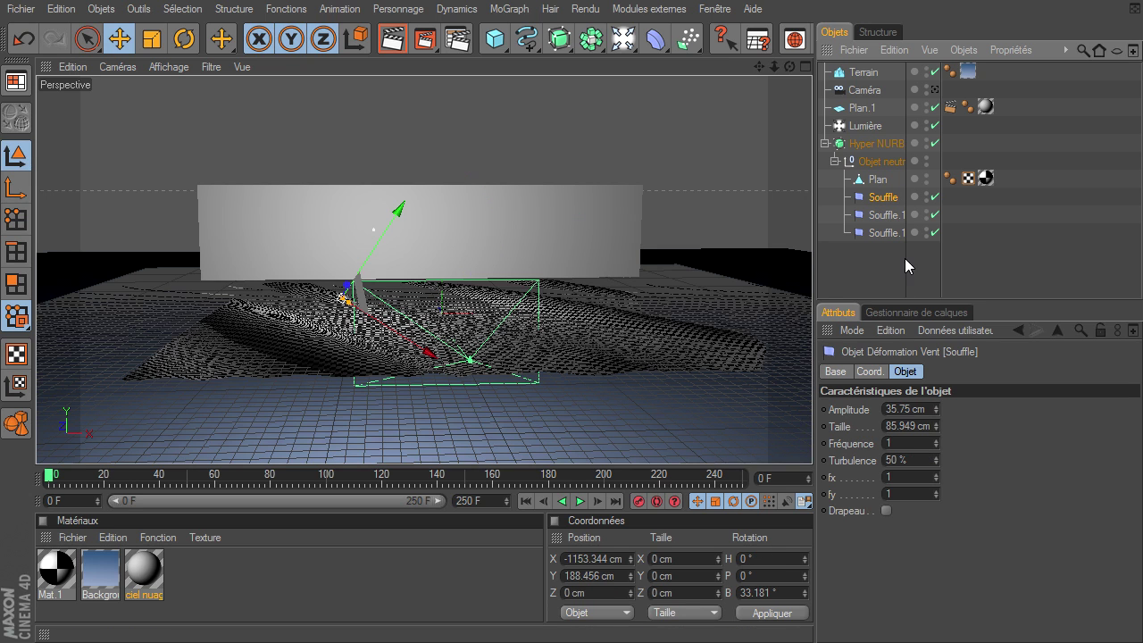
left_click(913, 446)
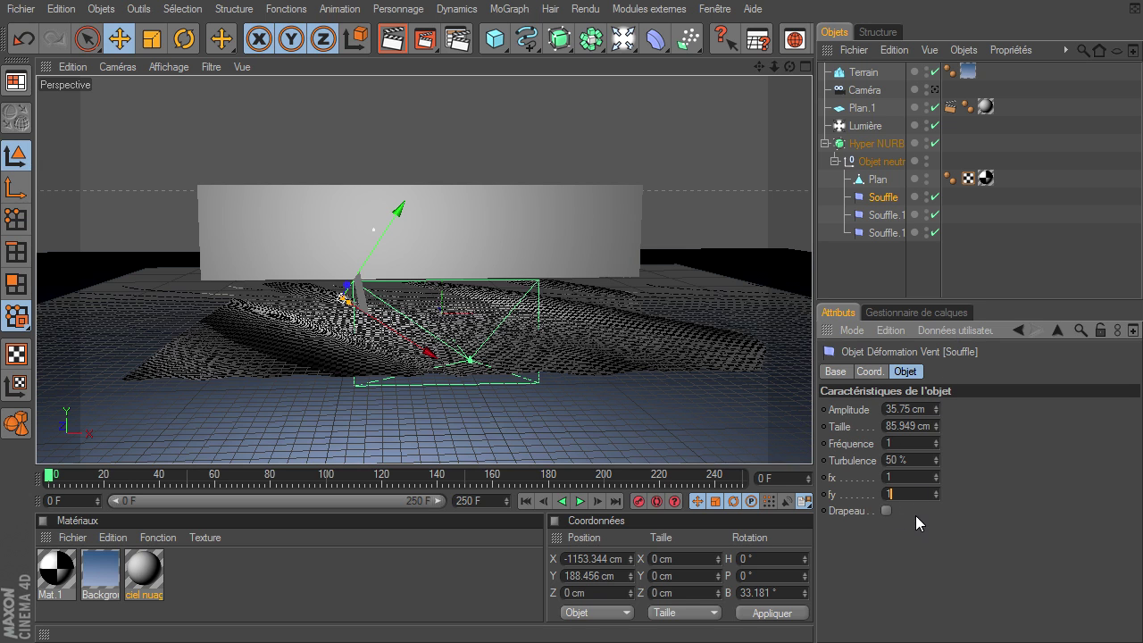
left_click(881, 215)
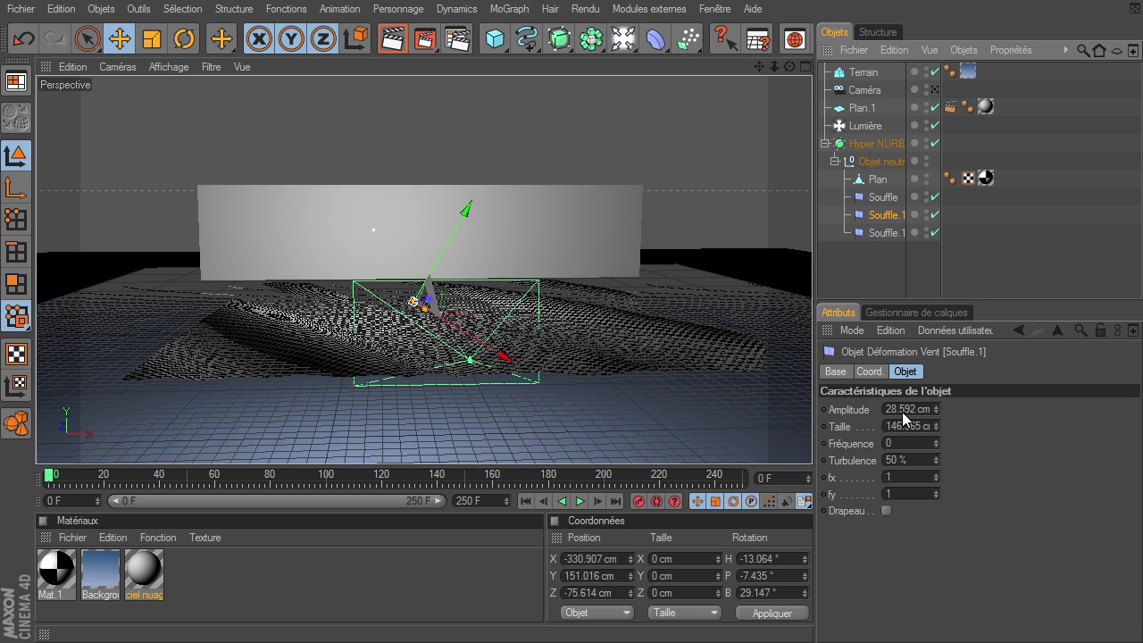
double_click(919, 427)
type("46.365")
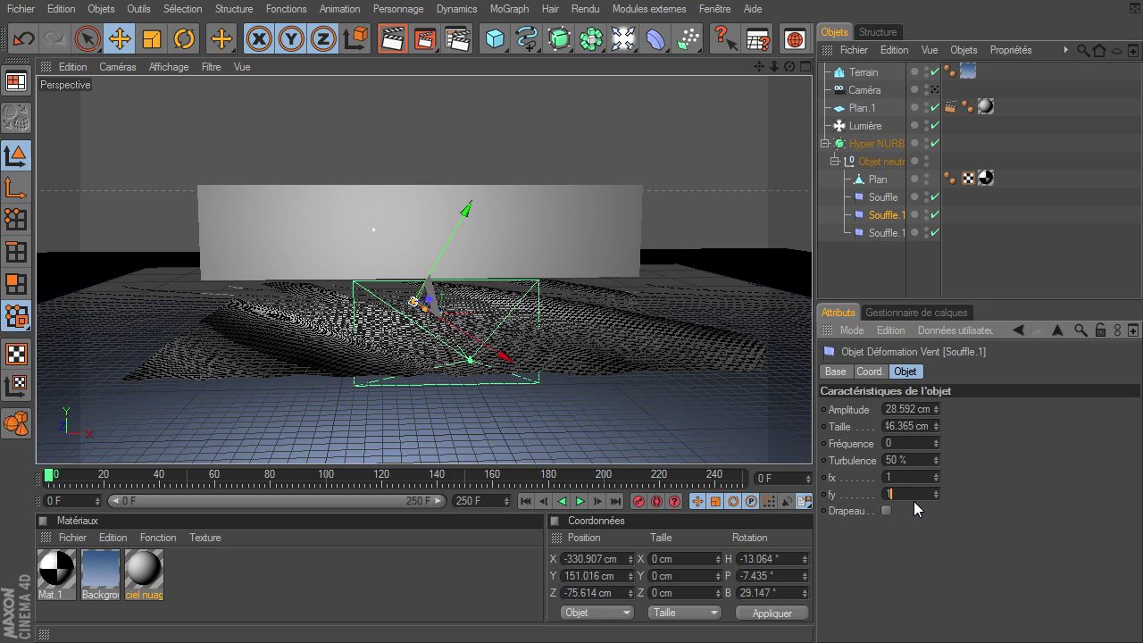
left_click(885, 234)
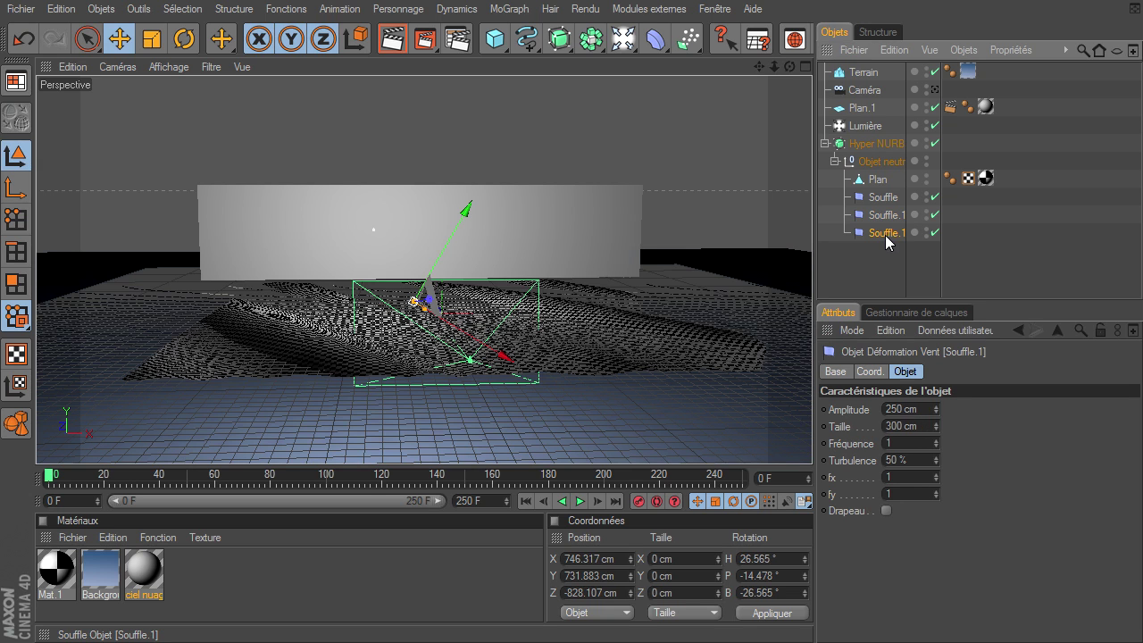
left_click(924, 407)
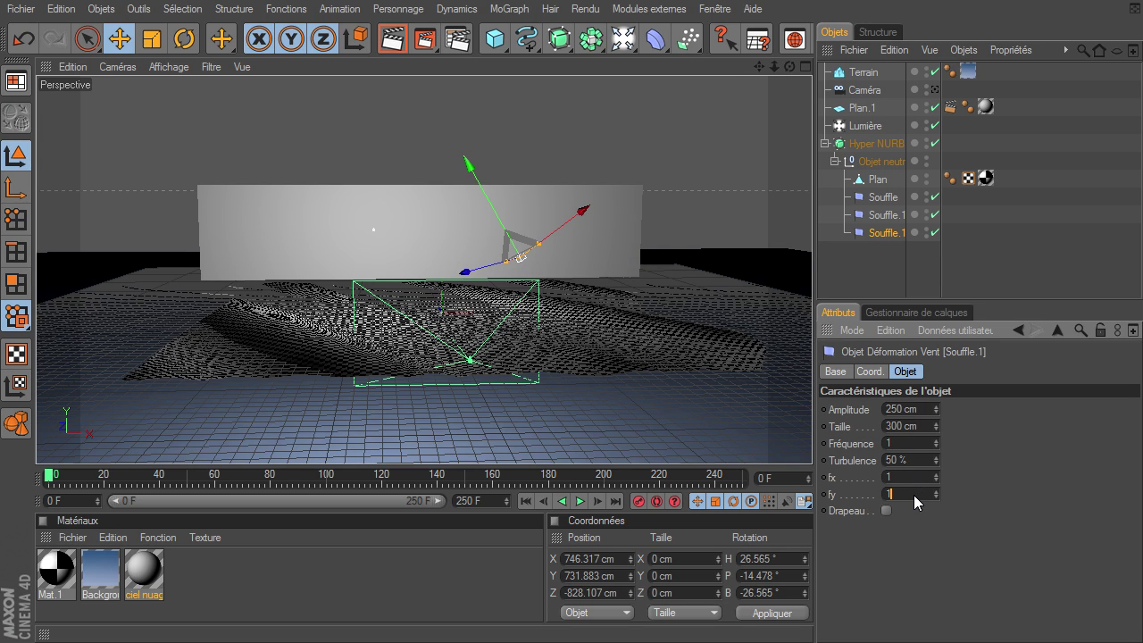
- Look through the Caméra and play the wave animation, pausing around frame 136
left_click(934, 90)
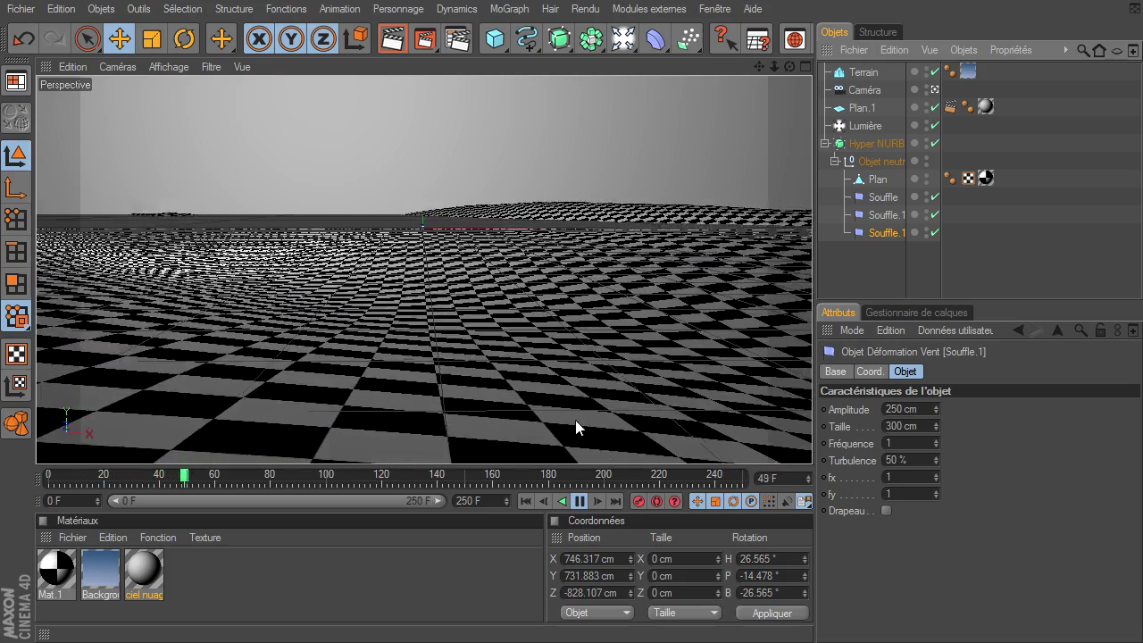
left_click(579, 501)
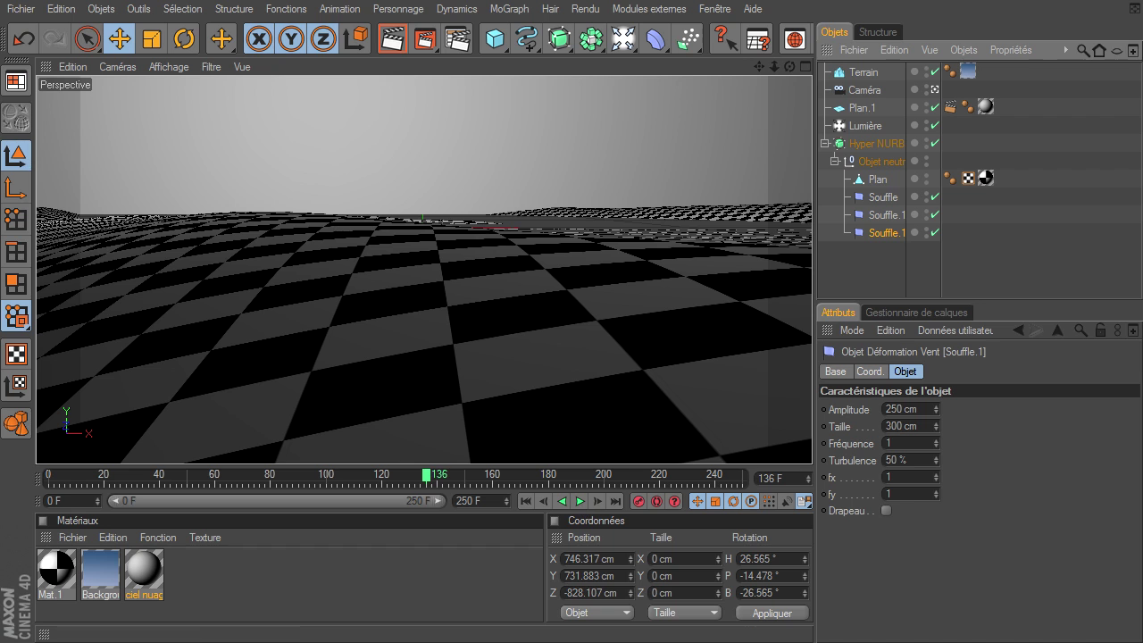